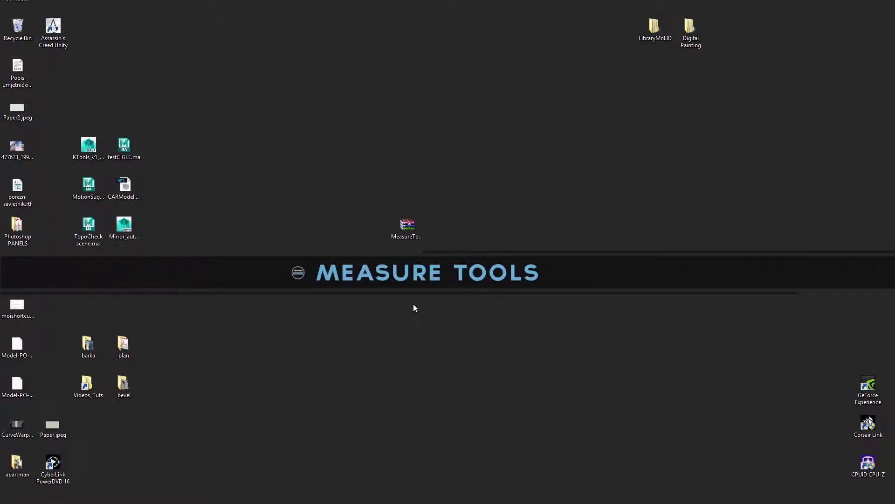
Step: Extract the MeasureTools_v1 archive onto the desktop, place the extracted folder on a free spot and open it
left_click(407, 228)
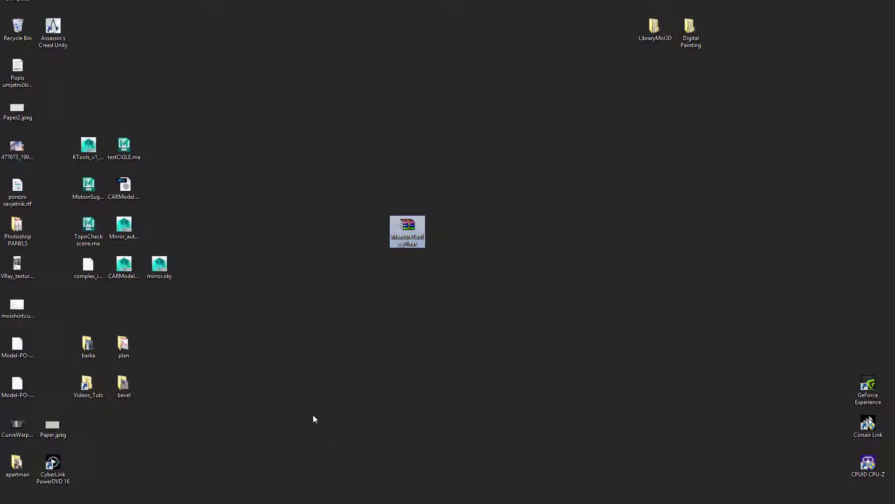
right_click(400, 232)
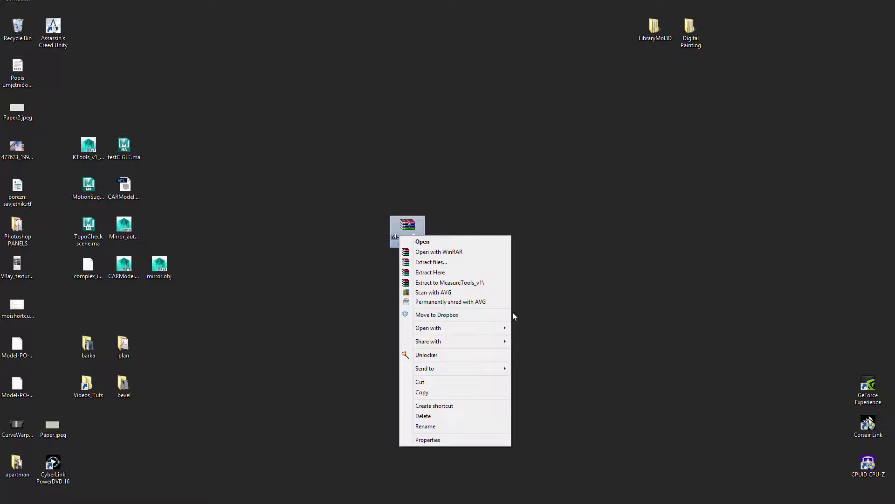
left_click(455, 276)
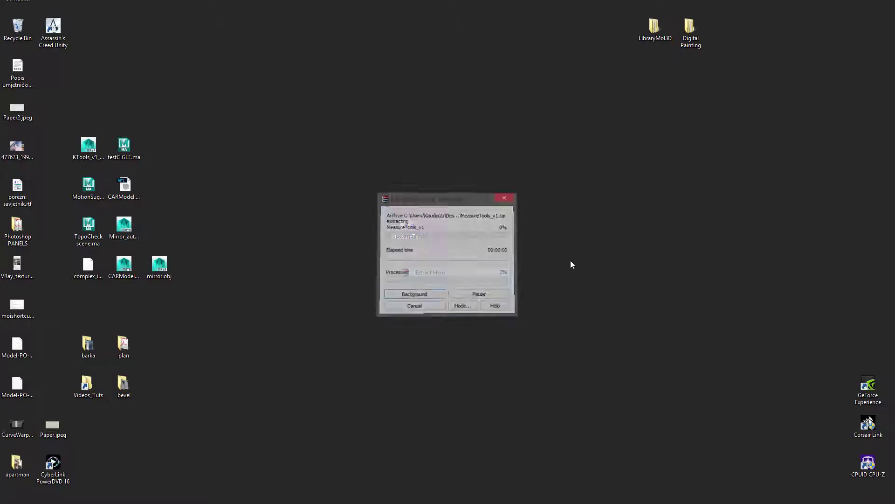
left_click_drag(53, 2, 533, 192)
double_click(527, 194)
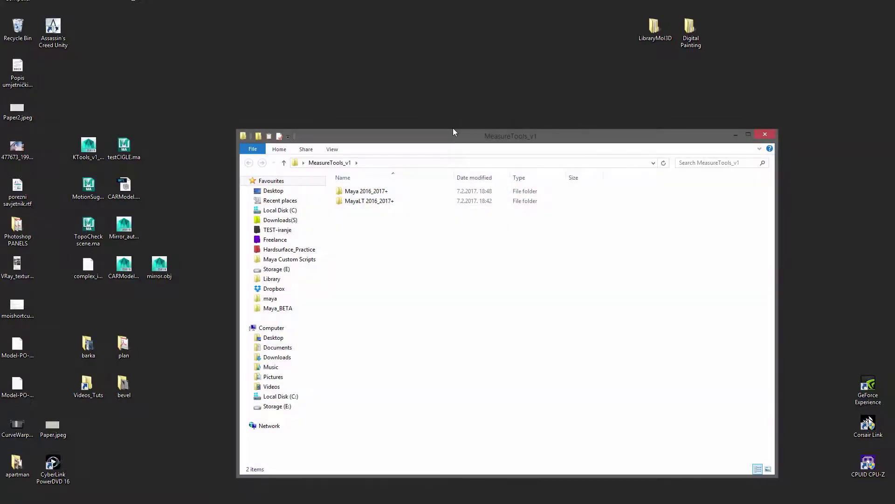
Step: Reposition and shrink the folder window, open Maya 2016_2017+, and view its icons subfolder before returning to the parent folder
left_click_drag(443, 140, 516, 44)
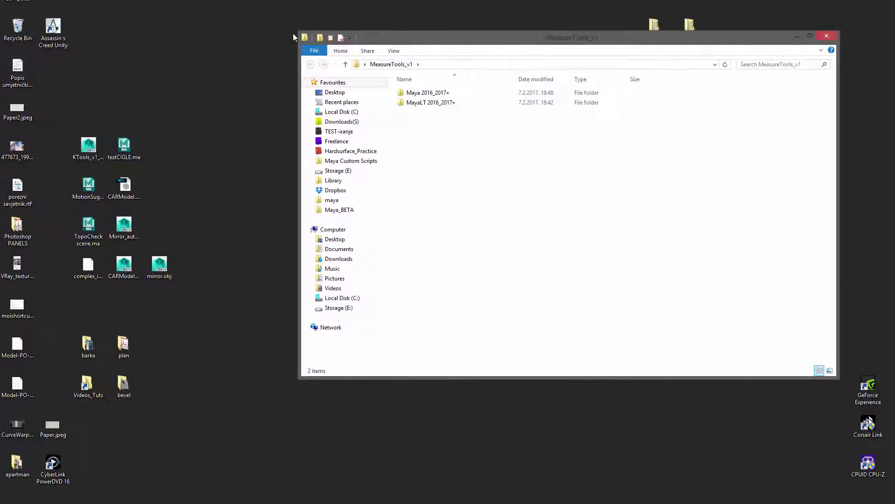
left_click_drag(297, 32, 409, 100)
left_click(532, 163)
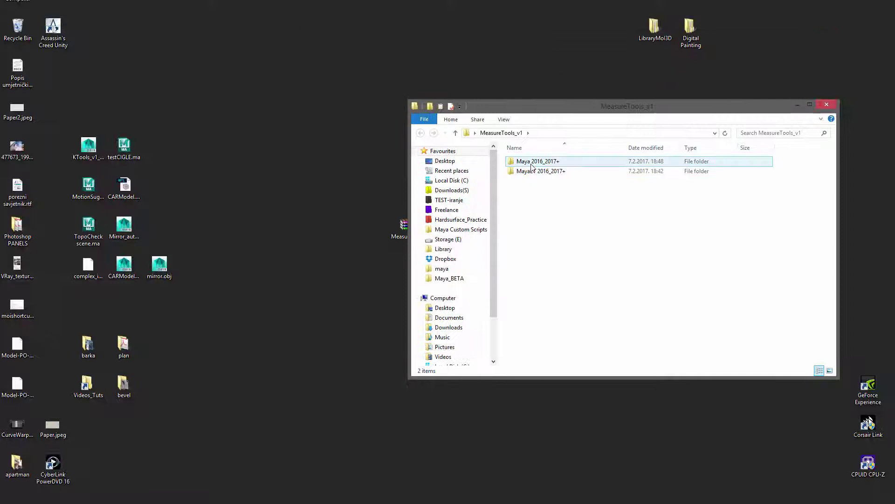
left_click(534, 177)
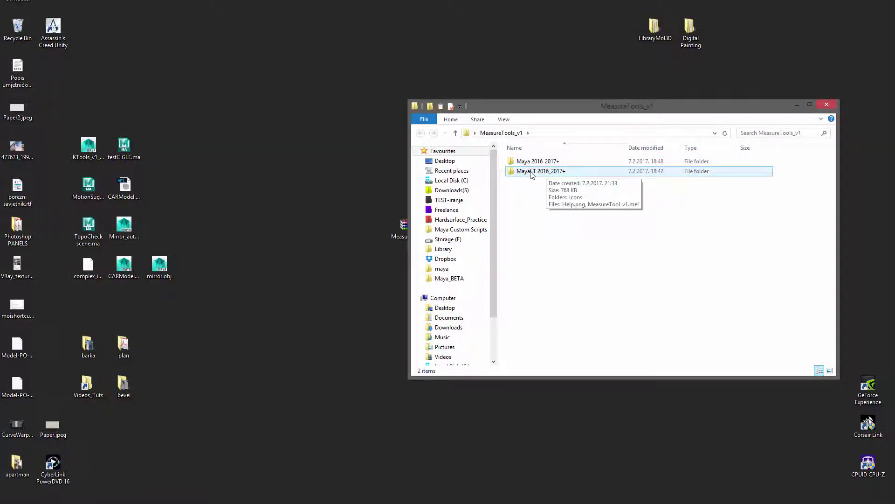
left_click(539, 191)
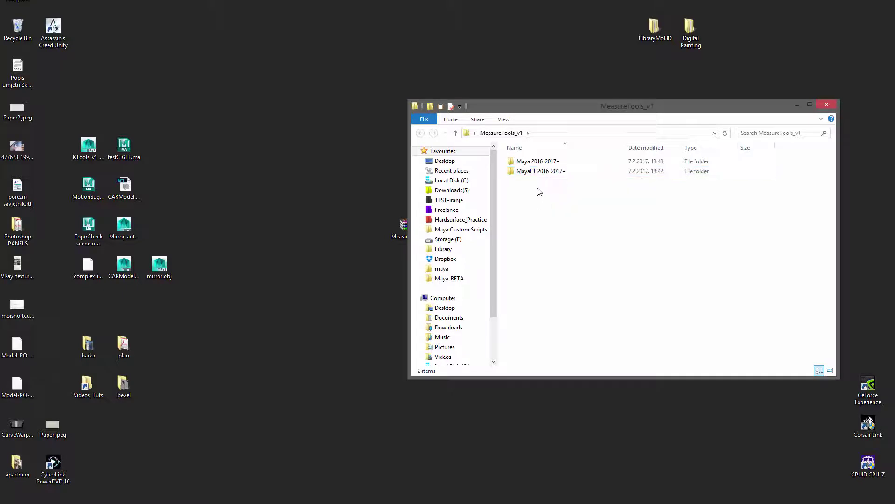
double_click(570, 163)
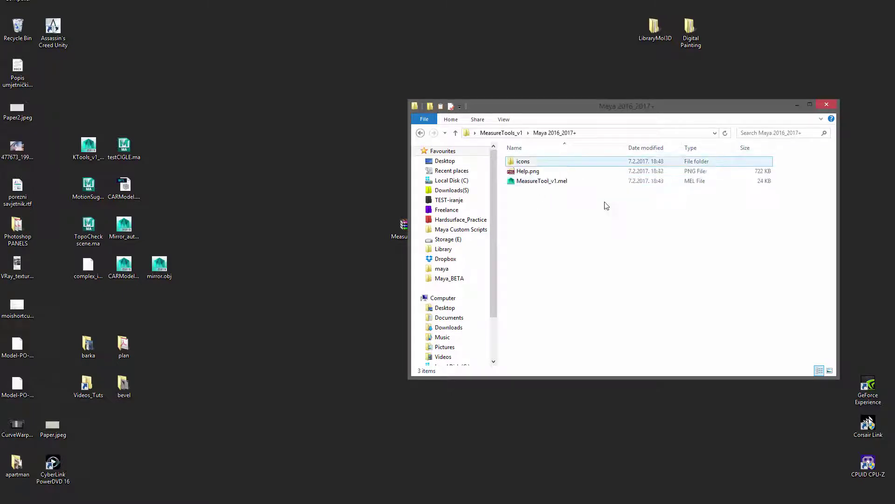
double_click(529, 163)
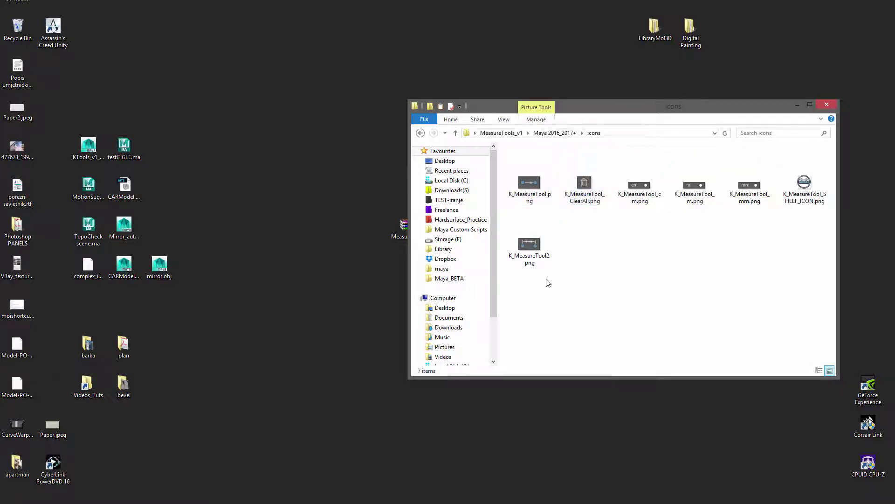
key("BackSpace")
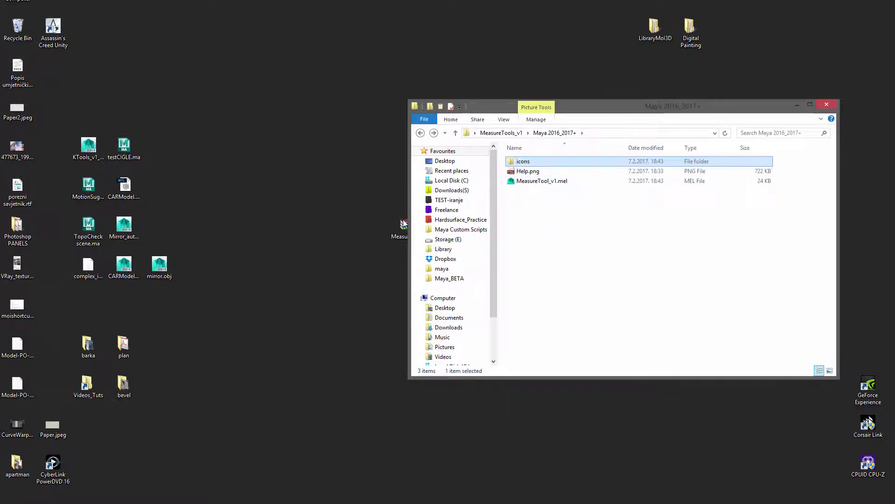
Step: Switch to the Documents\maya\2016 folder window, inspect the icons in prefs\icons, and close the window
left_click(182, 503)
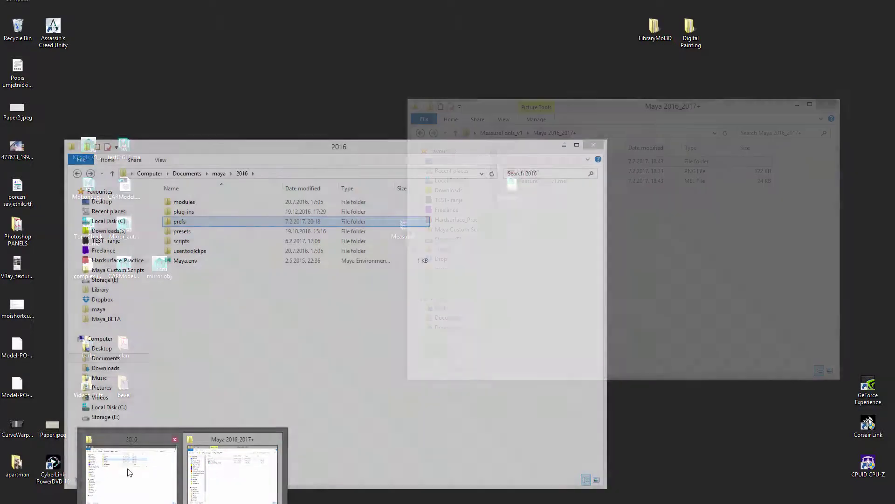
left_click(131, 471)
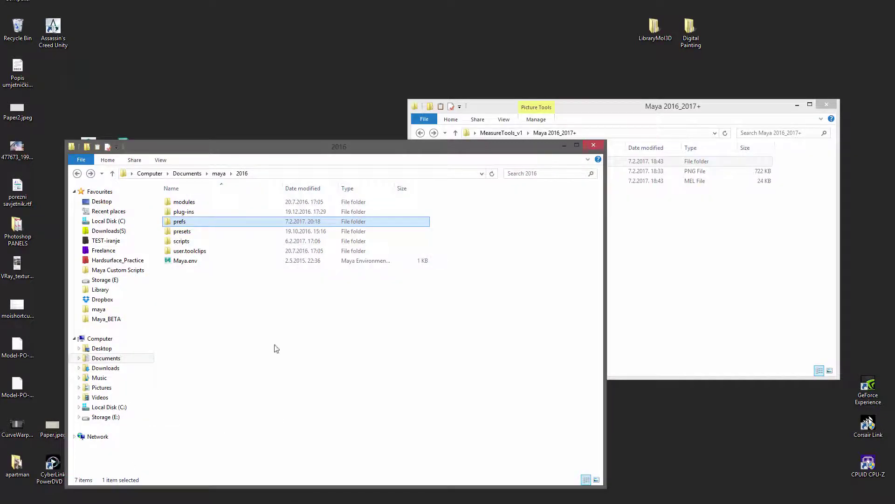
left_click(261, 174)
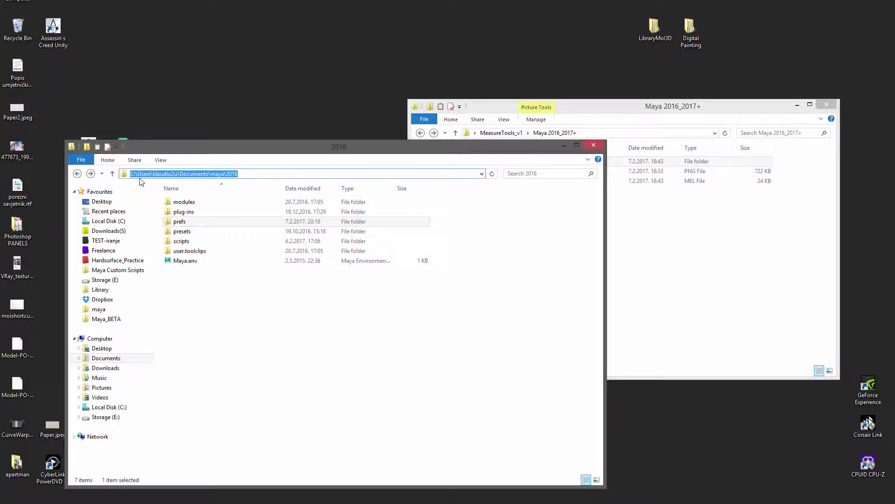
left_click(160, 175)
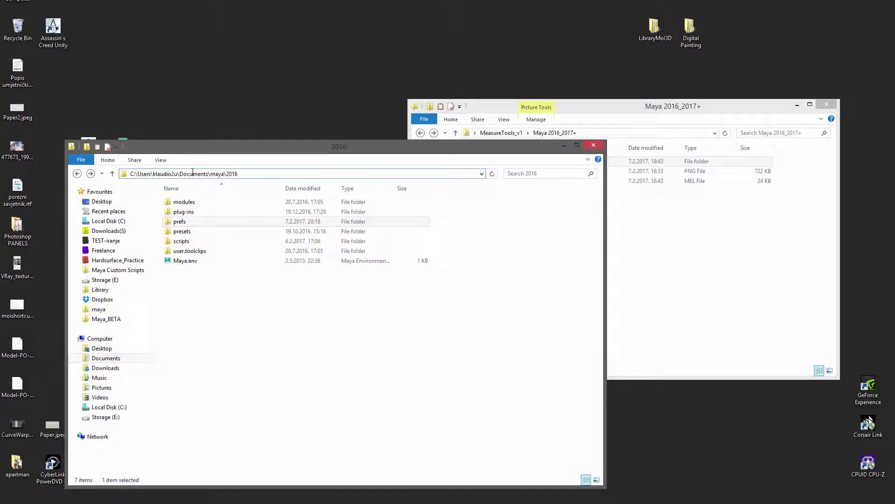
double_click(193, 223)
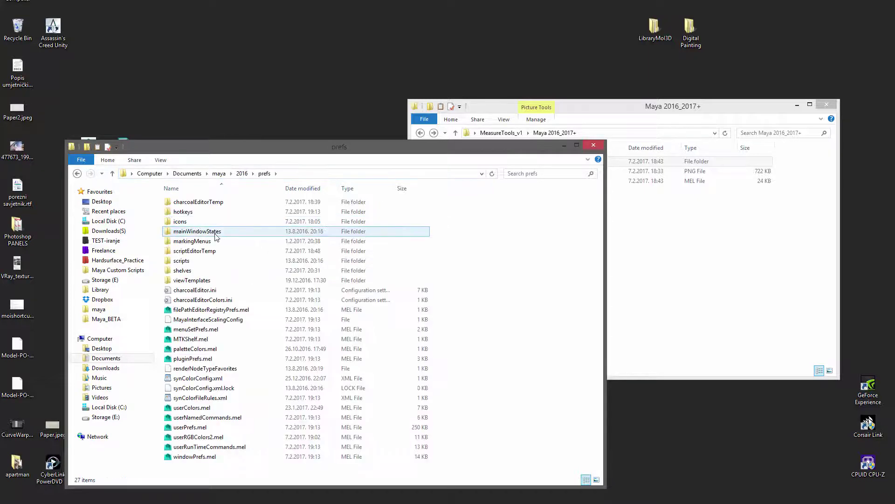
double_click(194, 223)
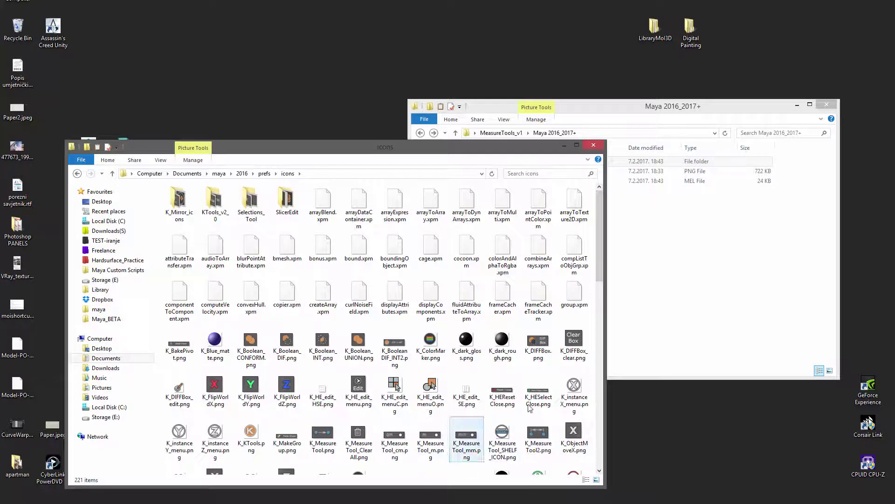
left_click(598, 148)
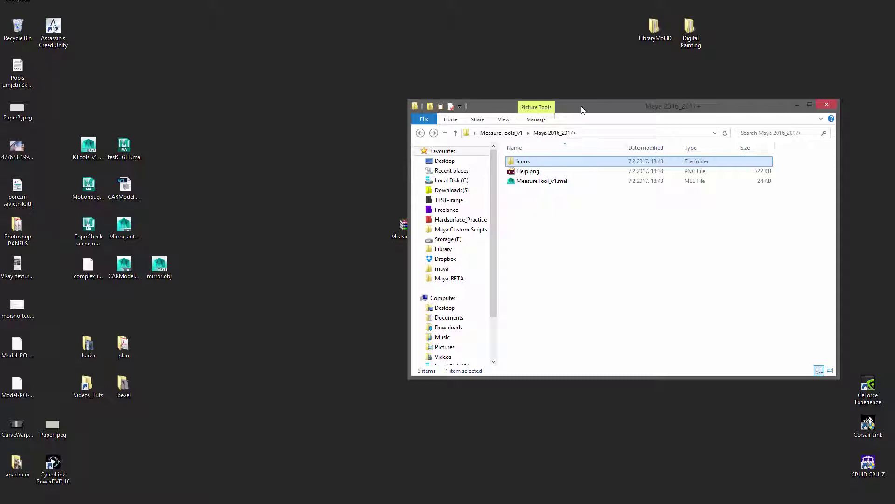
Step: Read the installation instructions and feature overview in Help.png and close the image
left_click_drag(582, 107, 522, 91)
double_click(471, 154)
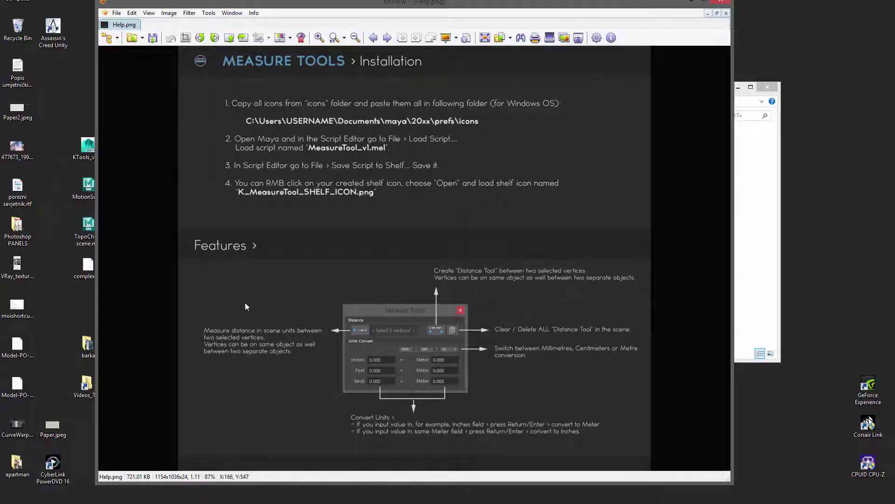
left_click(721, 2)
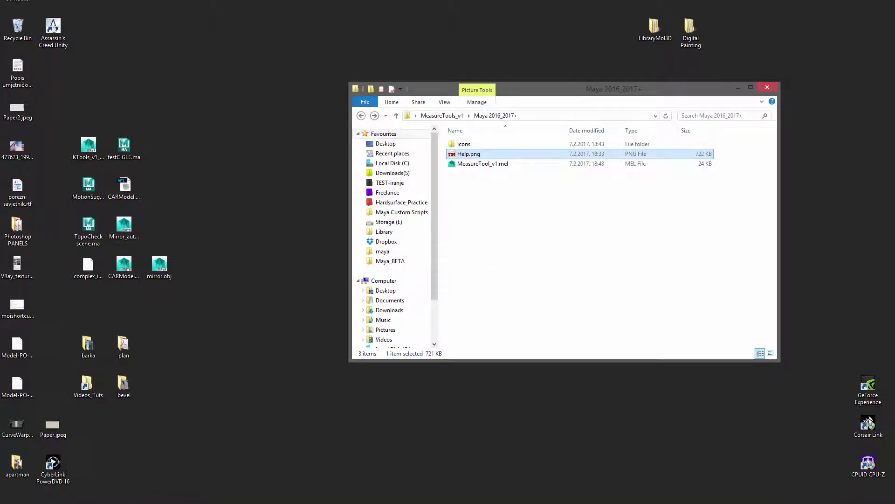
Step: Switch to Maya, open the Script Editor and add an empty MEL script tab
left_click(154, 503)
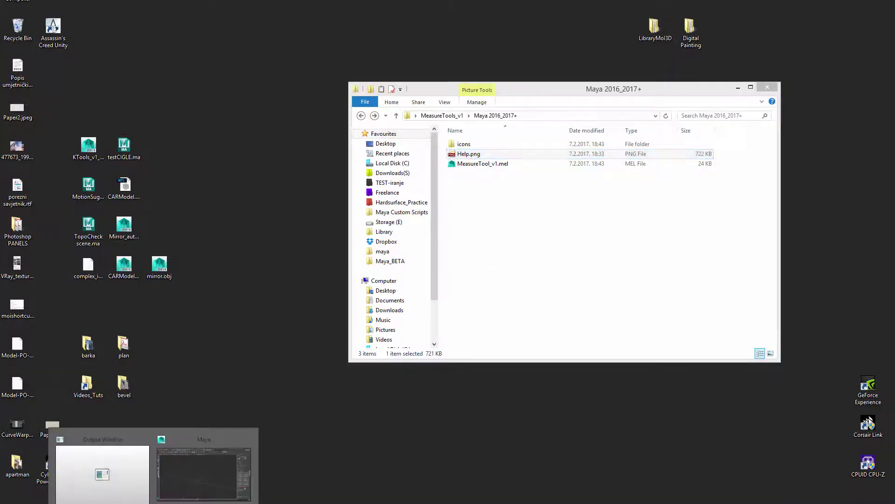
left_click(216, 452)
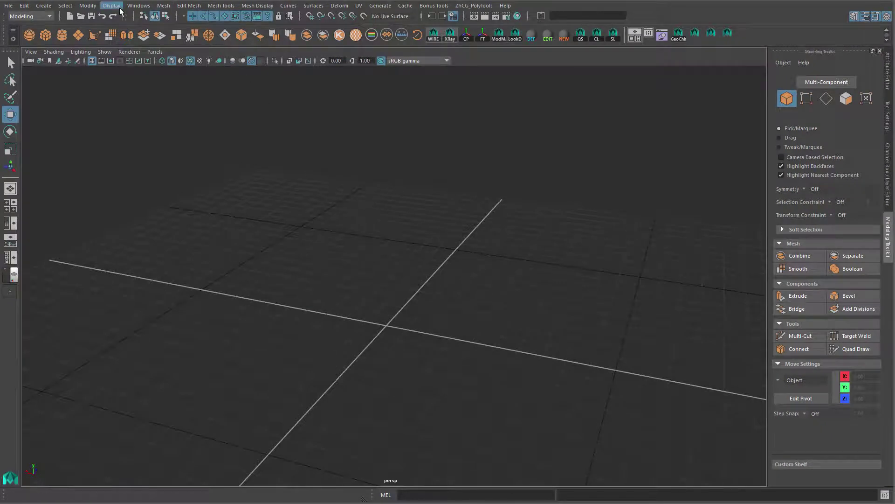
left_click(138, 6)
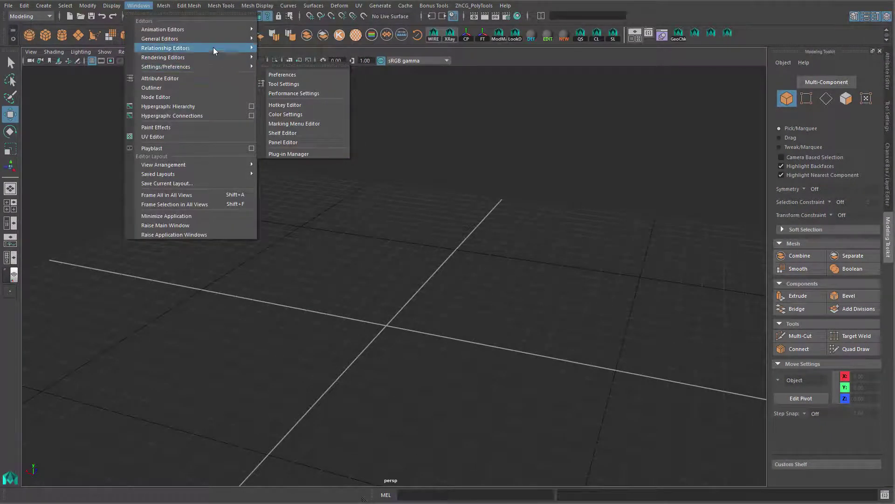
mouse_move(215, 40)
left_click(307, 132)
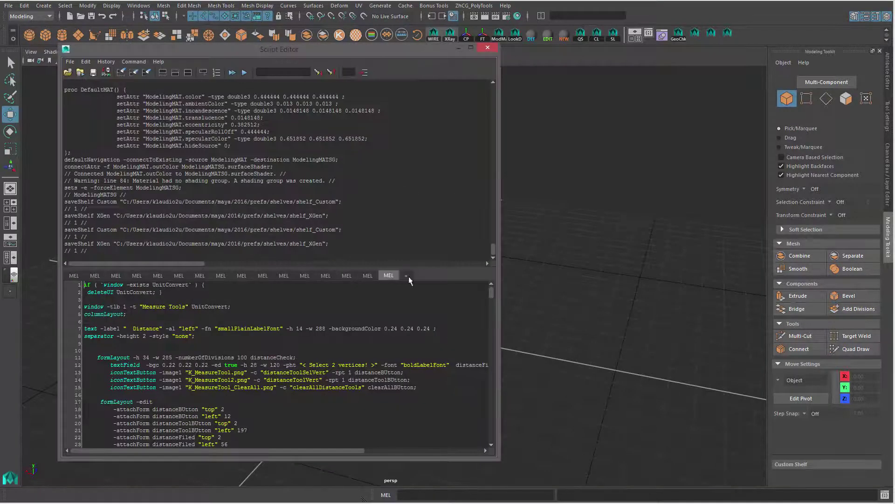
left_click(405, 275)
left_click(408, 262)
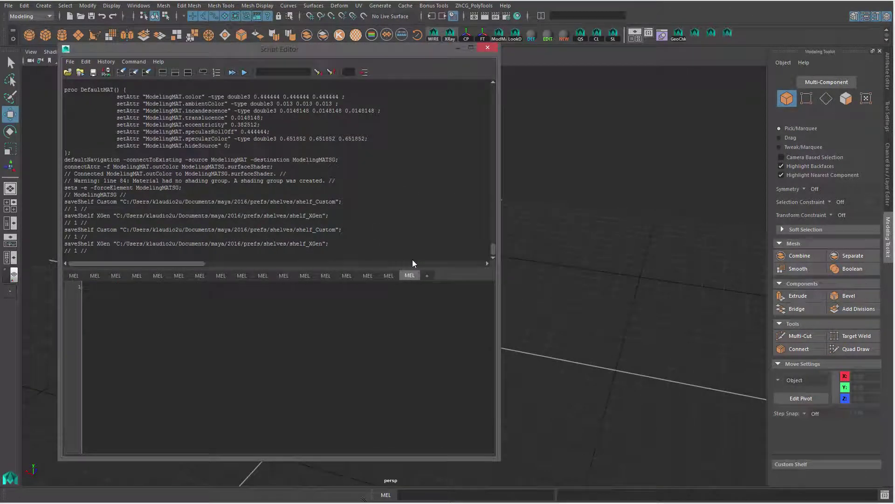
Step: Load MeasureTool_v1.mel from the Maya 2016_2017+ folder into the empty script tab
key("alt+Tab")
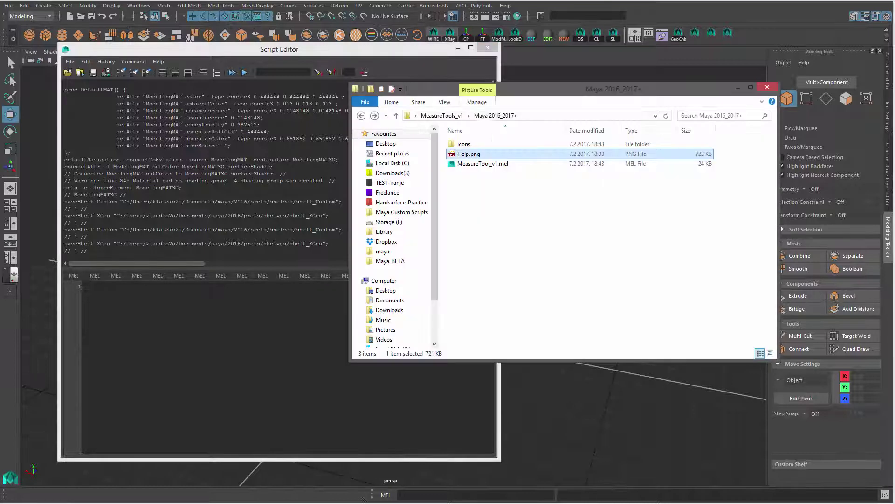
left_click_drag(517, 97, 595, 102)
left_click_drag(559, 169, 293, 356)
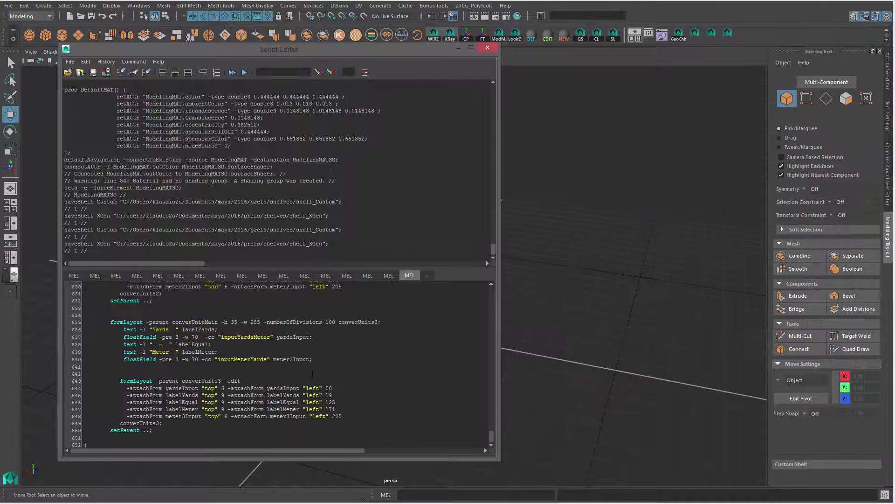
Step: Select the entire Measure Tools script and add it to the end of the Custom shelf as a new button
scroll(313, 374, "up", 20)
key("ctrl+a")
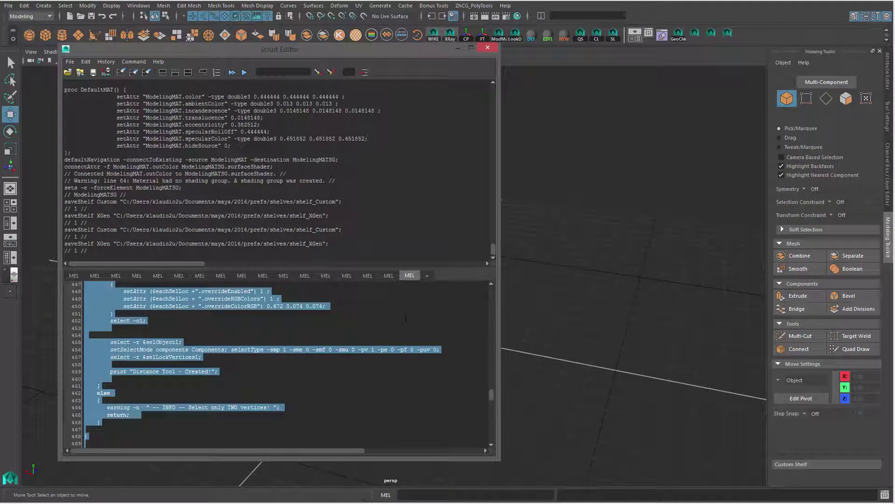
left_click_drag(749, 32, 748, 31)
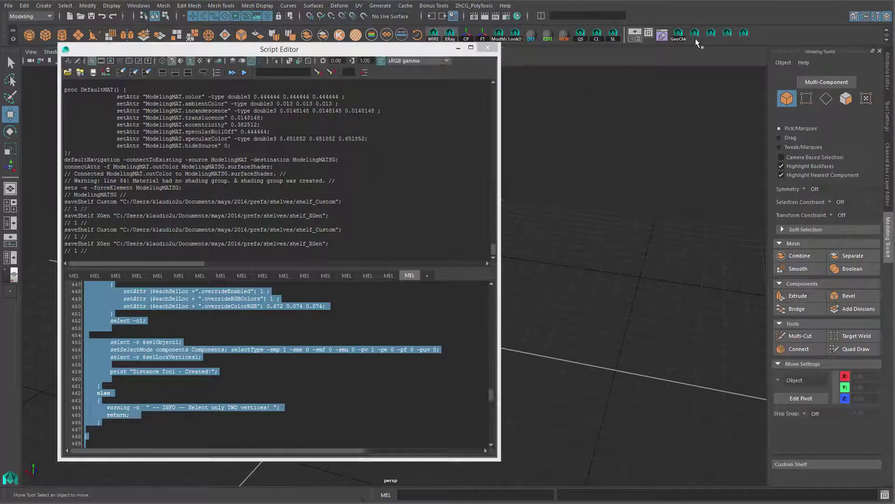
Step: Open the new shelf button in the Shelf Editor and assign K_MeasureTool_SHELF_ICON.png from prefs\icons as its icon
right_click(746, 32)
left_click(767, 39)
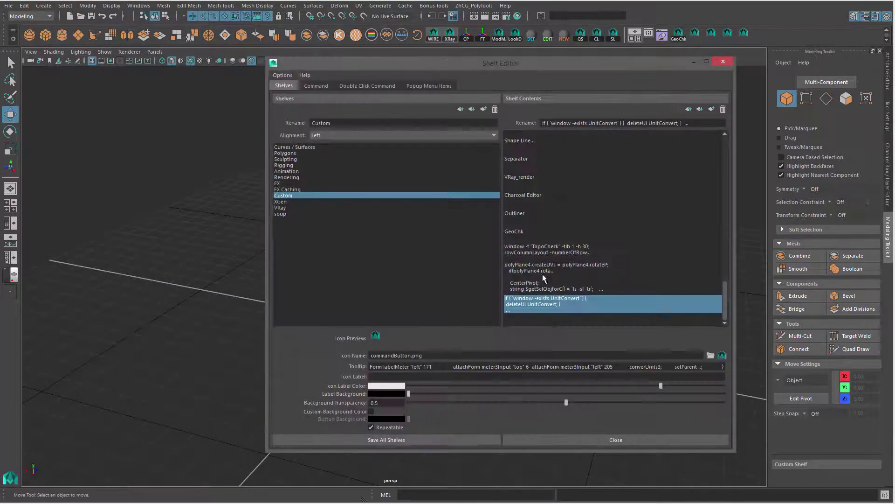
left_click(711, 355)
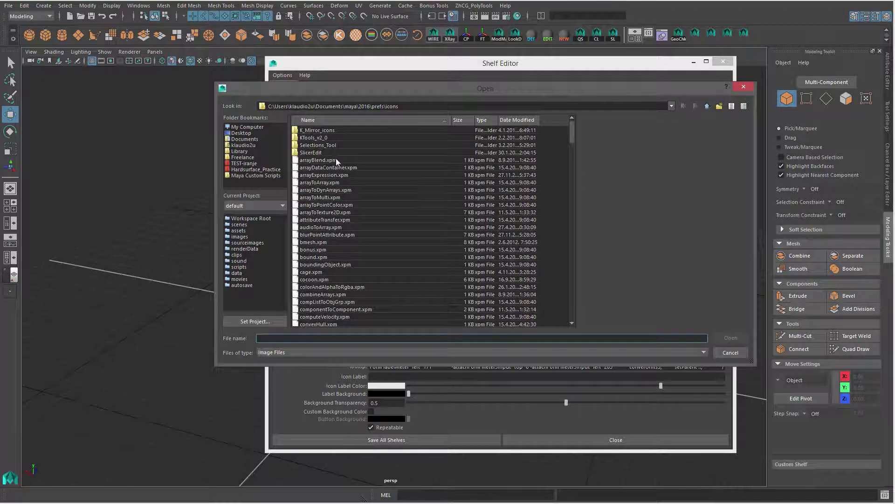
scroll(348, 277, "down", 15)
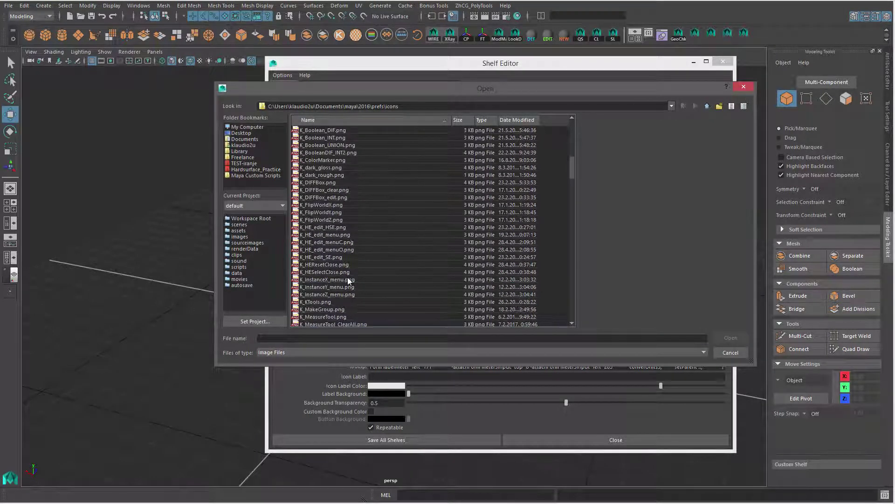
scroll(372, 304, "down", 3)
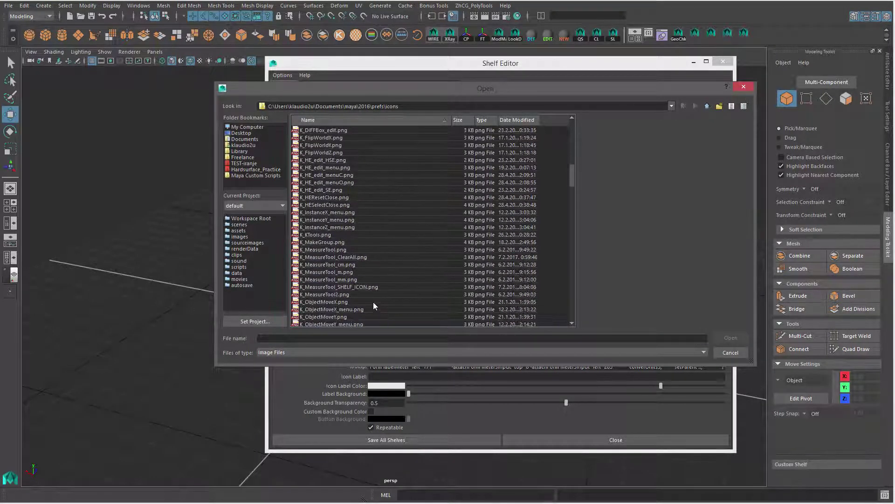
left_click(348, 291)
left_click(343, 287)
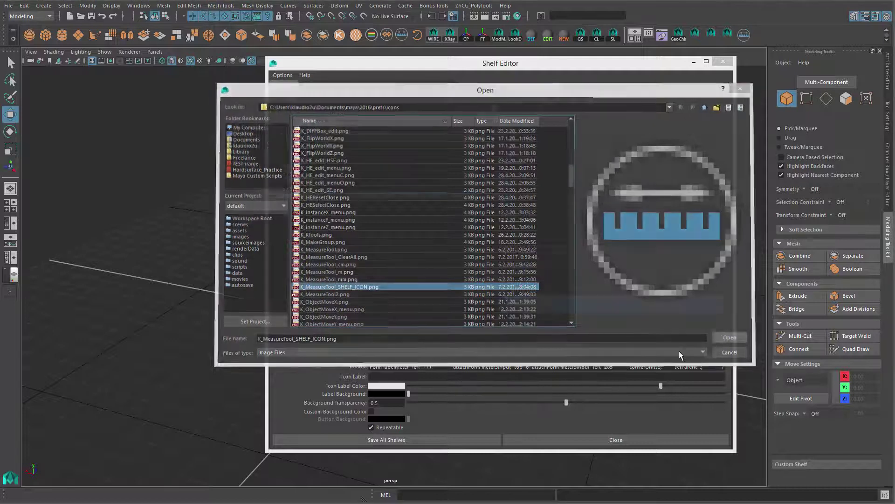
left_click(731, 338)
Step: Enter ws as the tooltip of the new shelf button and save all shelves
triple_click(428, 367)
type("ws")
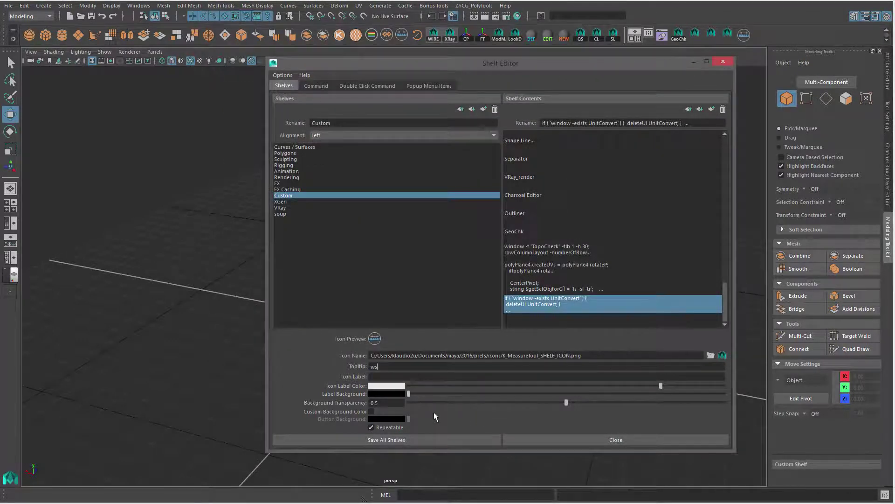
left_click(424, 436)
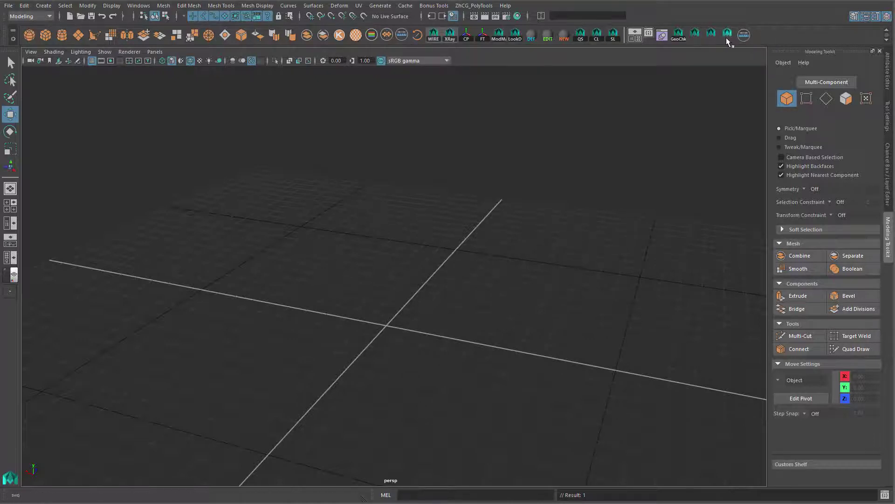
Step: Delete the newly added Measure Tools button at the end of the Custom shelf
right_click(744, 35)
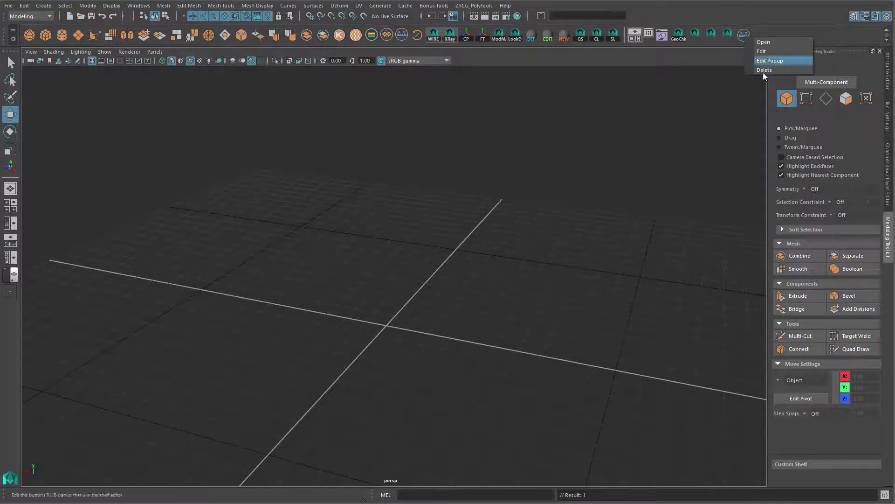
left_click(763, 71)
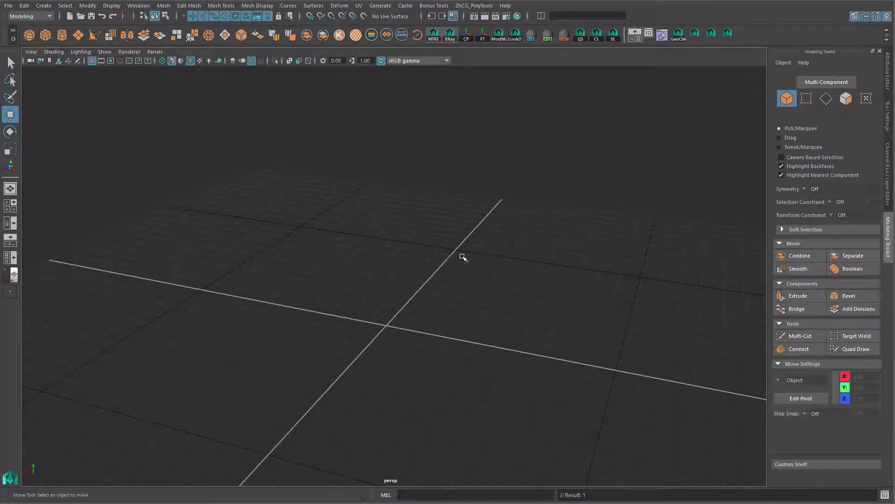
left_click_drag(403, 273, 390, 301, "alt")
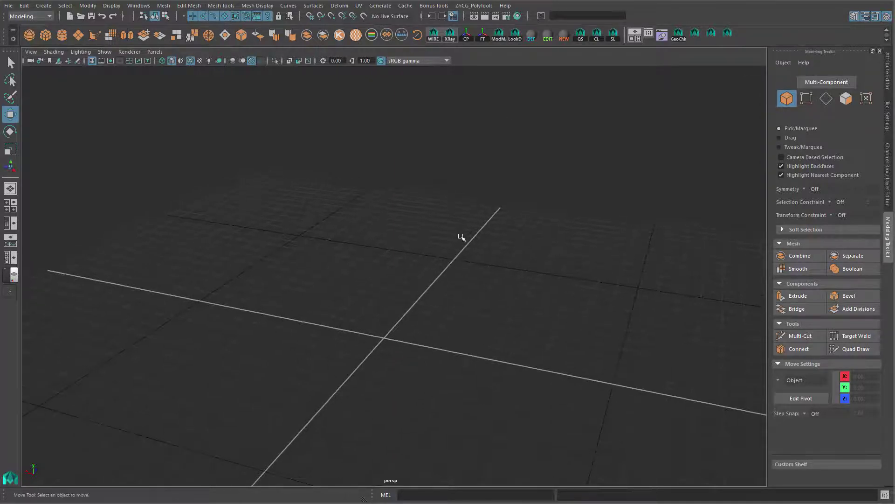
Step: Open Measure Tools from its existing shelf button and place the window in the upper part of the viewport
left_click(401, 34)
left_click_drag(206, 111, 245, 131)
left_click_drag(467, 331, 455, 288, "alt")
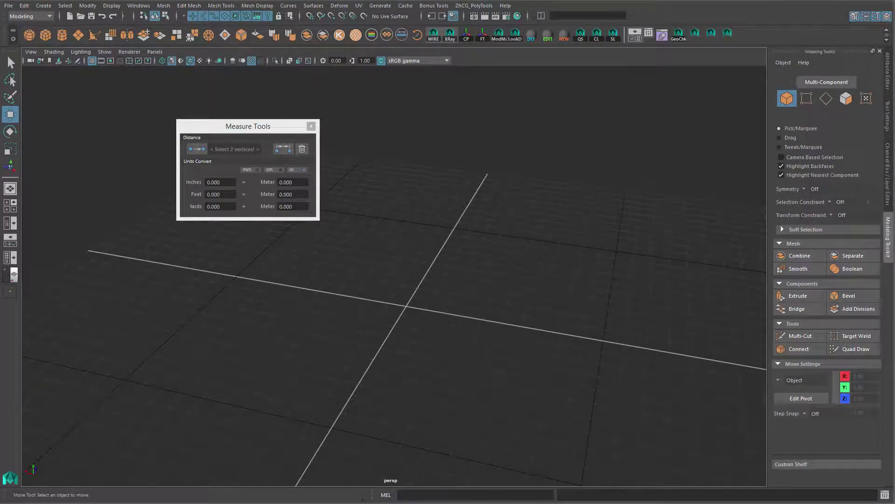
mouse_move(236, 128)
left_mouse_down()
mouse_move(247, 124)
mouse_move(236, 136)
left_mouse_up()
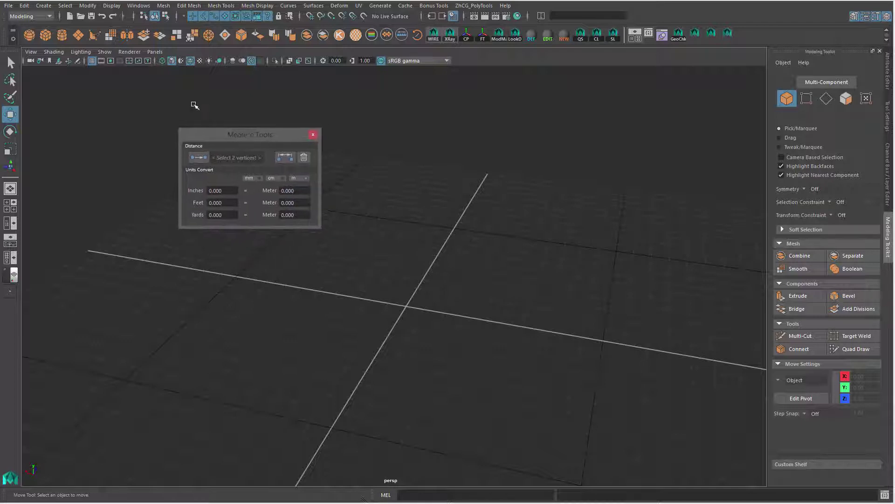
left_click(40, 8)
mouse_move(140, 150)
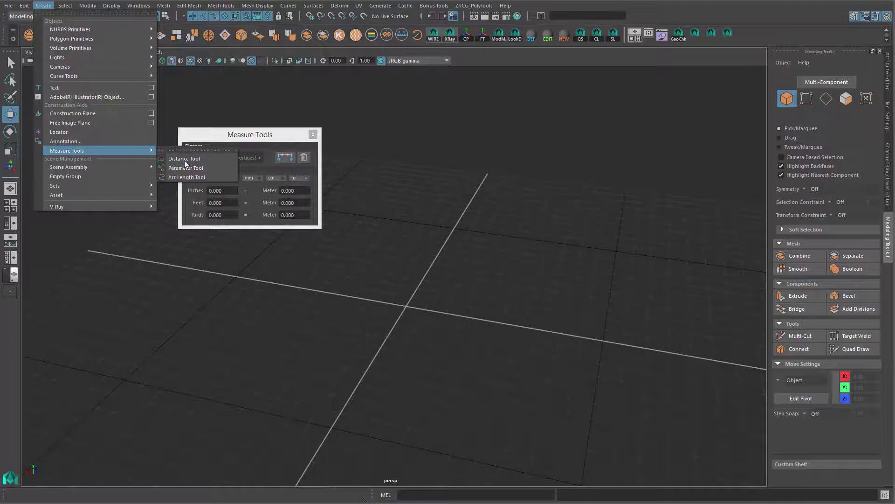
right_click_drag(317, 335, 286, 326, "alt")
middle_click_drag(298, 311, 273, 327, "alt")
mouse_move(326, 313)
middle_mouse_down("alt")
mouse_move(309, 320)
mouse_move(324, 318)
middle_mouse_up("alt")
key("w")
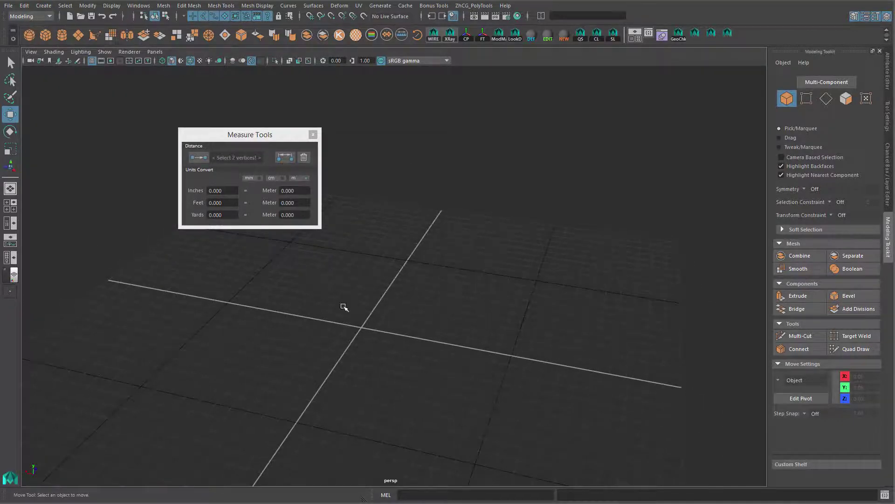
Step: Unhide pCube1 through the Outliner and close the Outliner
left_click(662, 35)
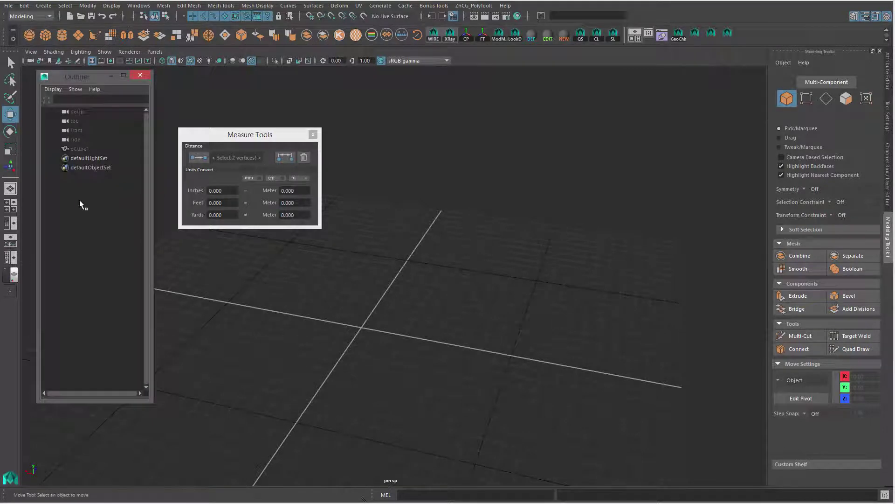
left_click(85, 150)
key("h")
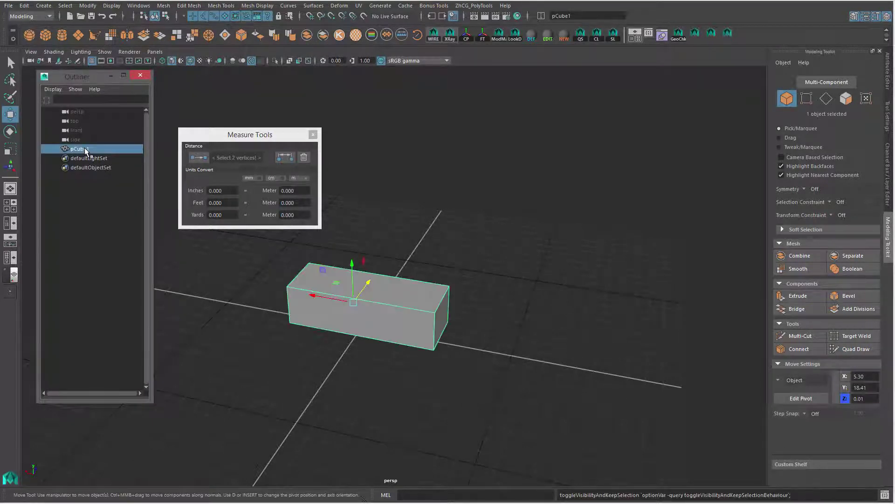
left_click(140, 74)
Step: Measure the distance between the two end vertices of the box's long front top edge with Measure Tools
left_click_drag(354, 299, 418, 309, "alt")
right_click_drag(418, 309, 569, 336, "alt")
middle_click_drag(570, 336, 513, 226, "alt")
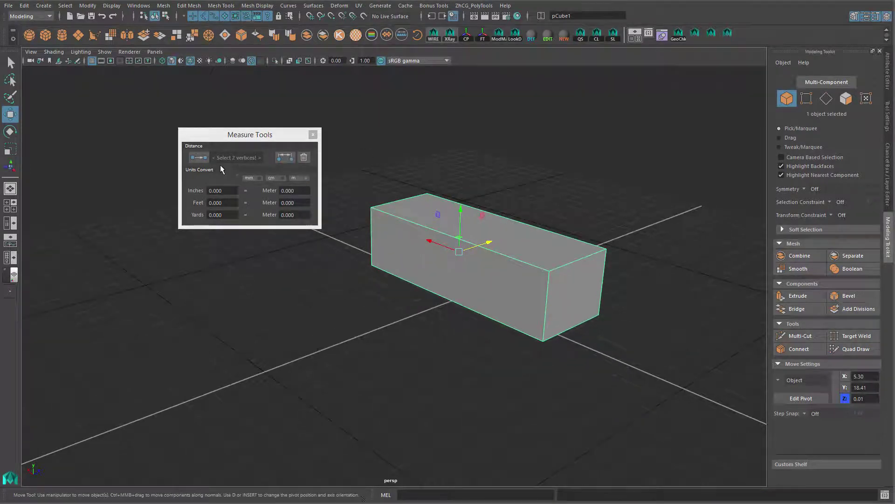
middle_click_drag(425, 210, 449, 196, "alt")
right_click_drag(436, 198, 392, 193)
left_click(415, 216)
left_click(534, 249, "shift")
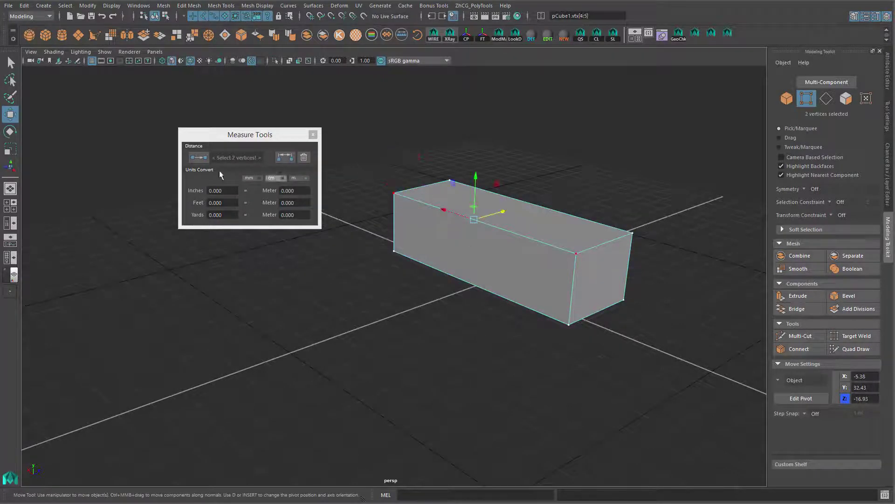
left_click(196, 158)
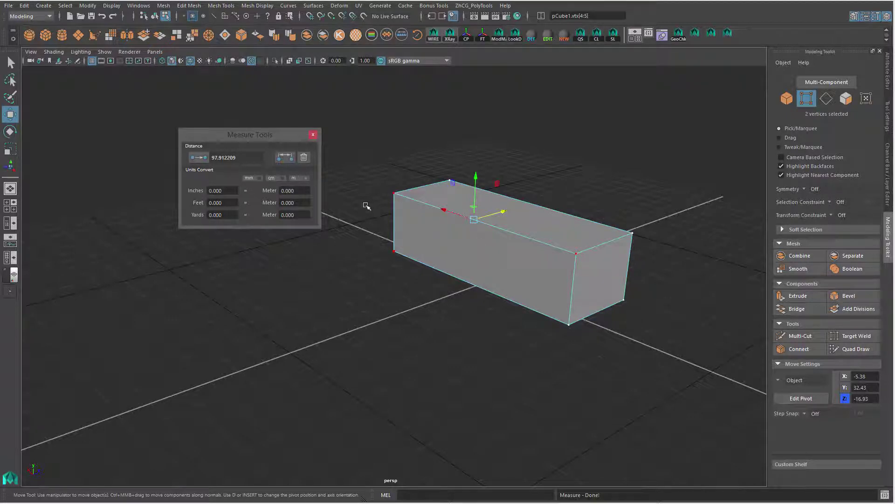
left_click_drag(236, 158, 206, 157)
Step: Duplicate the box and move the copy along Z to about 134.32
scroll(426, 337, "down", 3)
middle_click_drag(426, 338, 427, 325, "alt")
right_click_drag(471, 202, 554, 138)
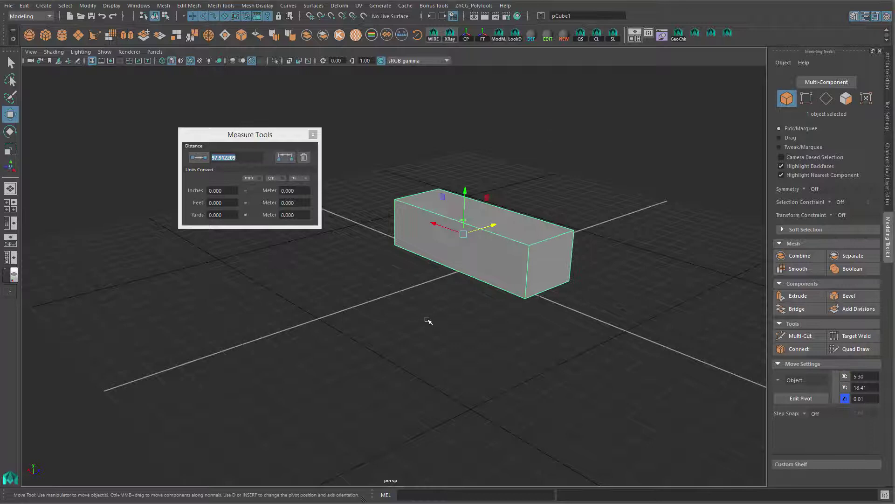
key("ctrl+d")
middle_click_drag(419, 288, 571, 242)
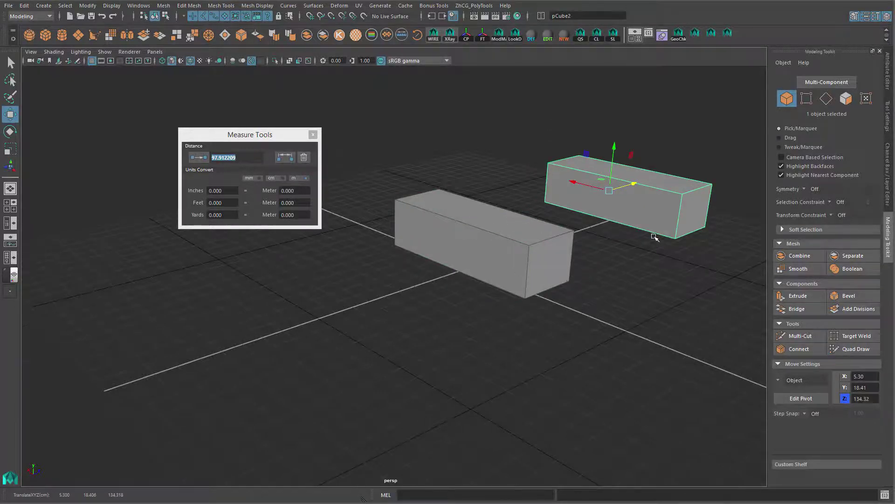
Step: Select one top corner vertex on each of the two boxes and measure the distance between them
middle_click_drag(655, 238, 571, 275, "alt")
right_click_drag(600, 284, 625, 287, "alt")
middle_click_drag(490, 299, 527, 305, "alt")
left_click_drag(440, 129, 618, 384)
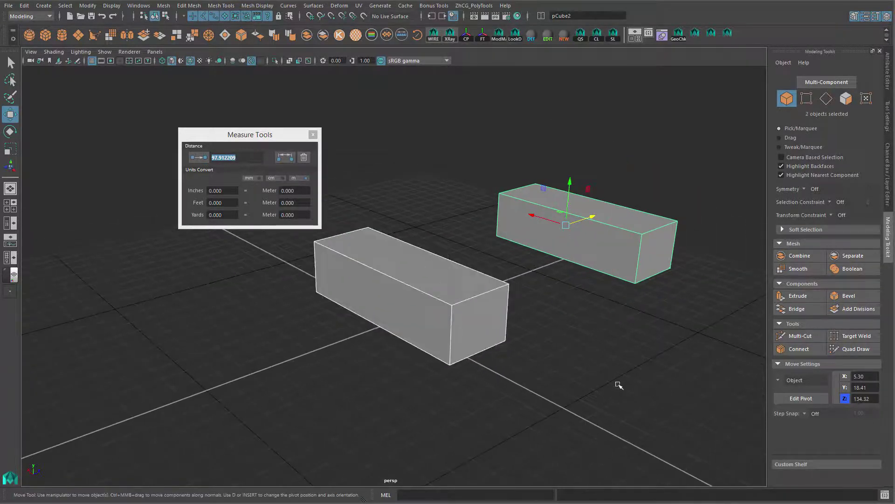
key("F9")
left_click(508, 284)
left_click(642, 233, "shift")
left_click(198, 157)
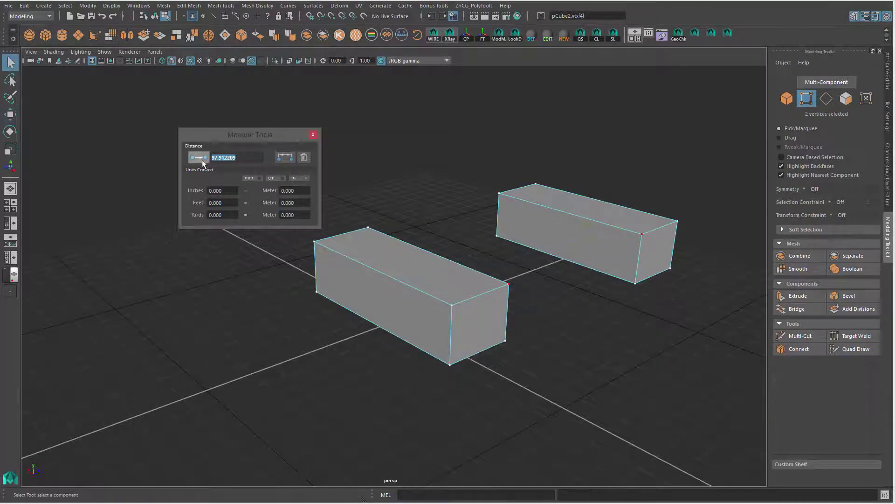
Step: Measure the distances between several vertex pairs on the original box, including its long, vertical and short edges
middle_click_drag(540, 362, 501, 377, "alt")
right_click_drag(544, 350, 496, 312, "alt")
middle_click_drag(497, 312, 531, 311, "alt")
left_click(442, 317)
left_click(441, 359, "shift")
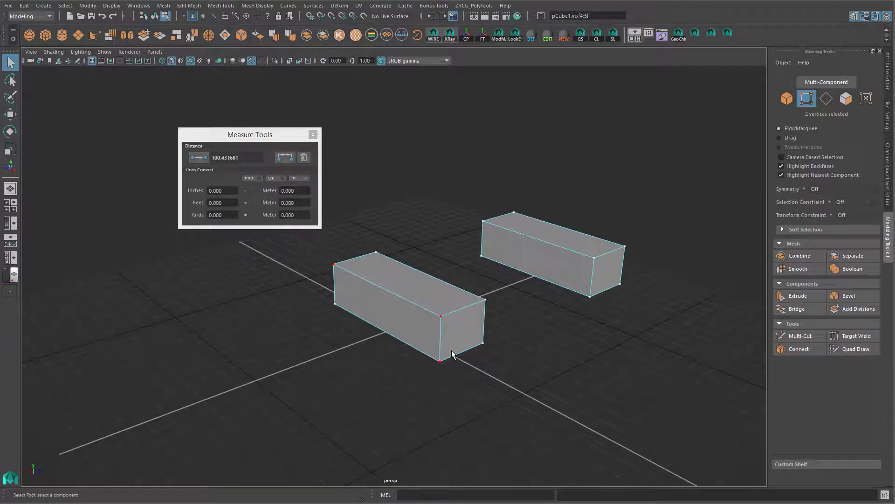
left_click(376, 254)
left_click(467, 296, "shift")
left_click(373, 254)
left_click(464, 296, "shift")
left_click(449, 315)
left_click(470, 307, "shift")
middle_click_drag(401, 266, 393, 275, "alt")
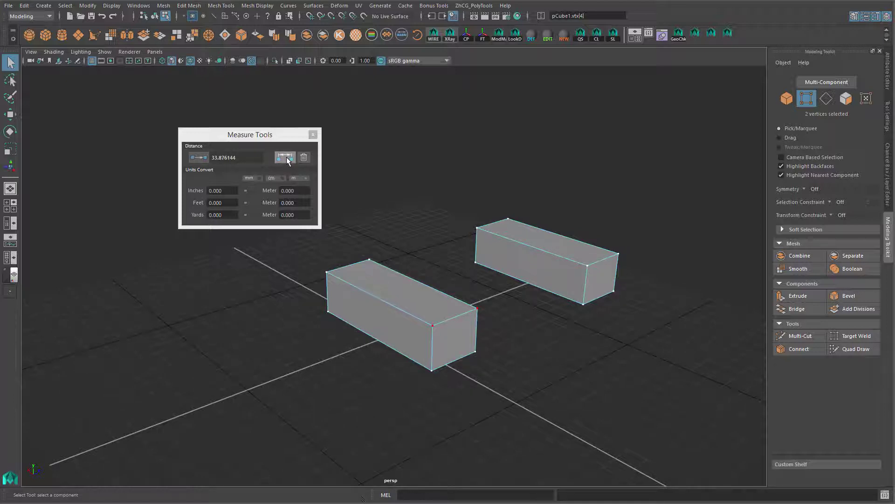
Step: Select the duplicated box in object mode and delete it
middle_click_drag(393, 269, 399, 259, "alt")
right_click_drag(399, 259, 497, 282, "alt")
middle_click_drag(475, 292, 527, 288, "alt")
right_click_drag(630, 221, 676, 205)
left_click_drag(682, 163, 676, 337)
key("Delete")
Step: Create a distance dimension between the end vertices of the box's long rear top edge
left_click(464, 284)
right_click_drag(433, 264, 392, 255)
left_click(419, 254)
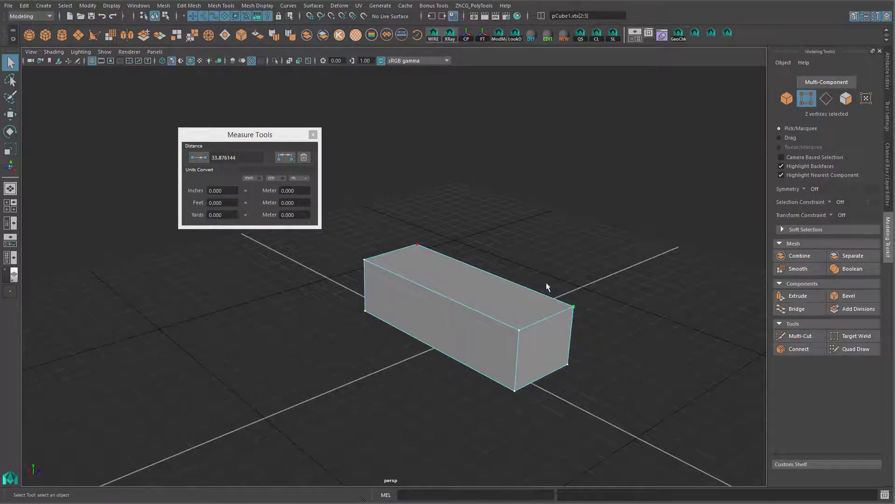
left_click(284, 158)
middle_click_drag(495, 243, 532, 220, "alt")
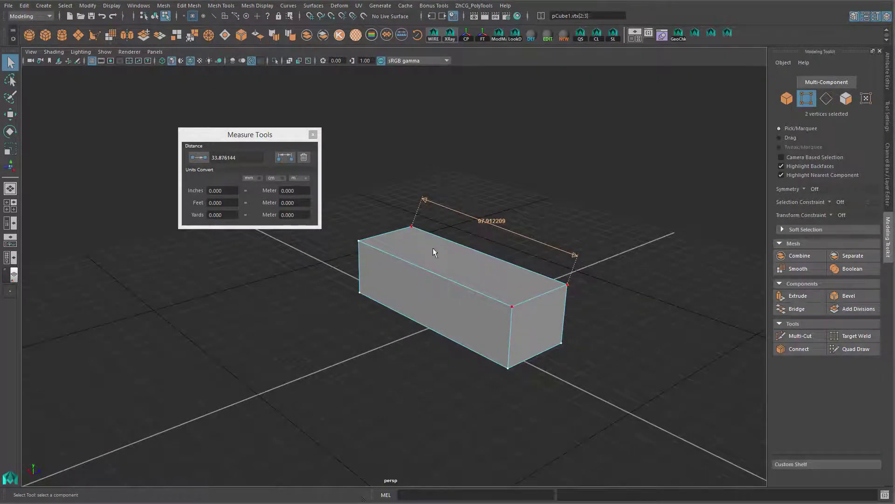
Step: Scale the box along X to about 0.97 and widen it along Z to about 39.7
right_click_drag(433, 252, 500, 215)
left_click_drag(500, 216, 533, 260, "alt")
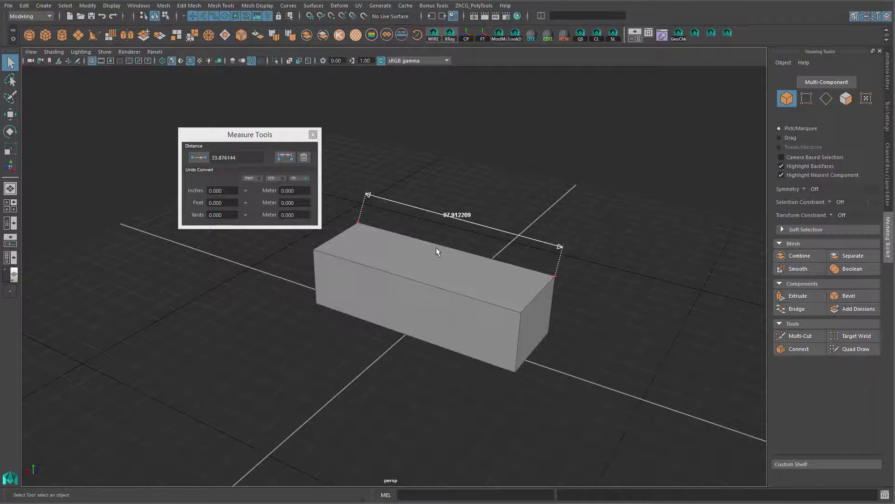
middle_click_drag(435, 248, 482, 243, "alt")
middle_click_drag(533, 260, 526, 260, "alt")
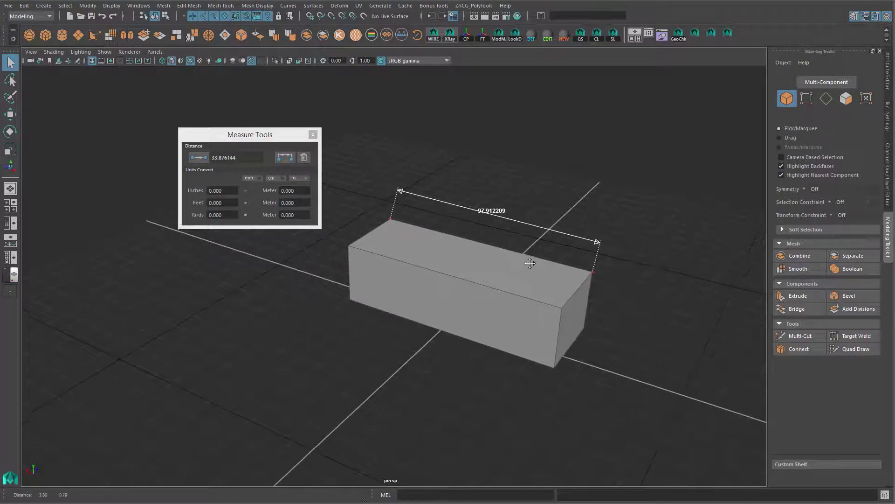
left_click(538, 271)
key("r")
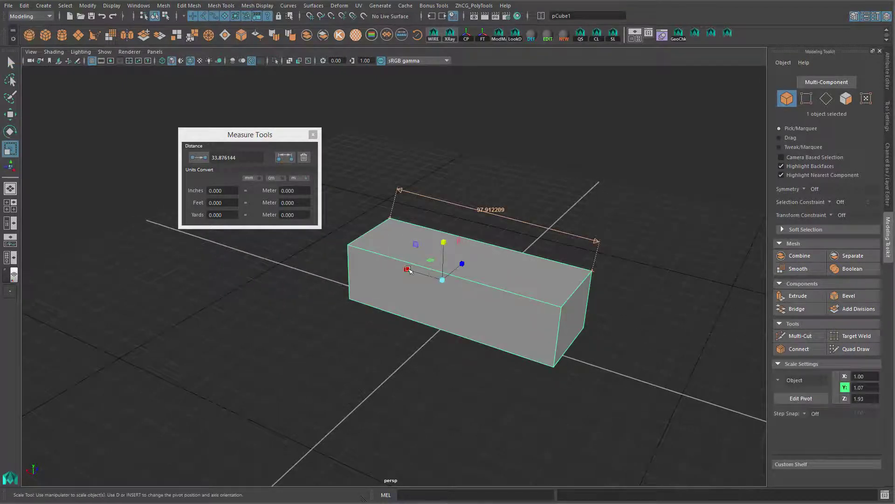
mouse_move(405, 266)
left_mouse_down()
mouse_move(379, 260)
mouse_move(431, 278)
mouse_move(378, 266)
mouse_move(397, 273)
left_mouse_up()
left_click_drag(504, 302, 512, 302)
left_click_drag(513, 302, 599, 317, "alt")
mouse_move(415, 261)
left_mouse_down()
mouse_move(425, 265)
mouse_move(398, 254)
mouse_move(415, 265)
left_mouse_up()
Step: Select the box's end face and move it so the long rear edge is about 98.29
middle_click_drag(495, 315, 483, 298, "alt")
left_click_drag(484, 298, 496, 283, "alt")
right_click_drag(535, 266, 535, 292)
left_click(555, 317)
key("w")
mouse_move(658, 345)
middle_mouse_down()
mouse_move(619, 304)
mouse_move(515, 251)
mouse_move(657, 330)
middle_mouse_up()
left_click_drag(572, 294, 606, 284, "alt")
middle_click_drag(474, 235, 495, 263, "alt")
middle_click_drag(478, 223, 524, 218)
left_click_drag(523, 217, 485, 242, "alt")
middle_click_drag(485, 242, 477, 202, "alt")
Step: Create distance dimensions on the box's left and right vertical edges and on its far short top edge
left_click(496, 196)
left_click(416, 252)
middle_click_drag(416, 252, 444, 243, "alt")
key("F9")
left_click(400, 220)
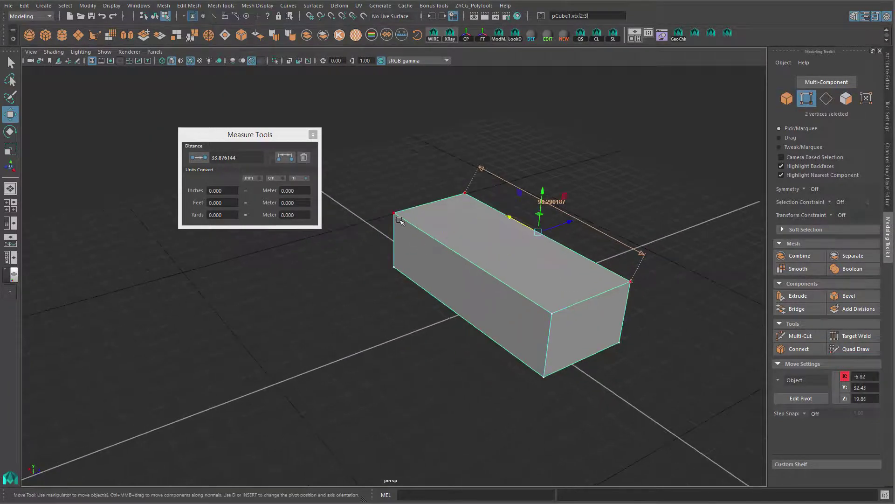
left_click(286, 157)
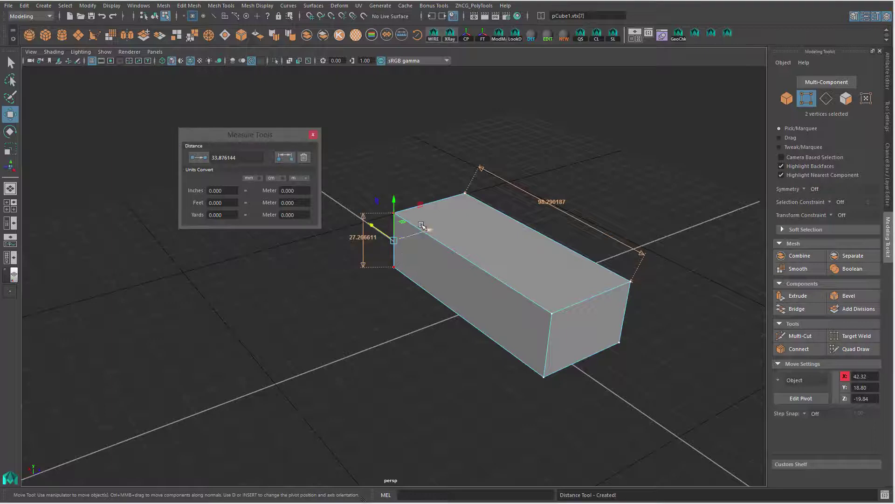
left_click_drag(519, 300, 566, 262, "alt")
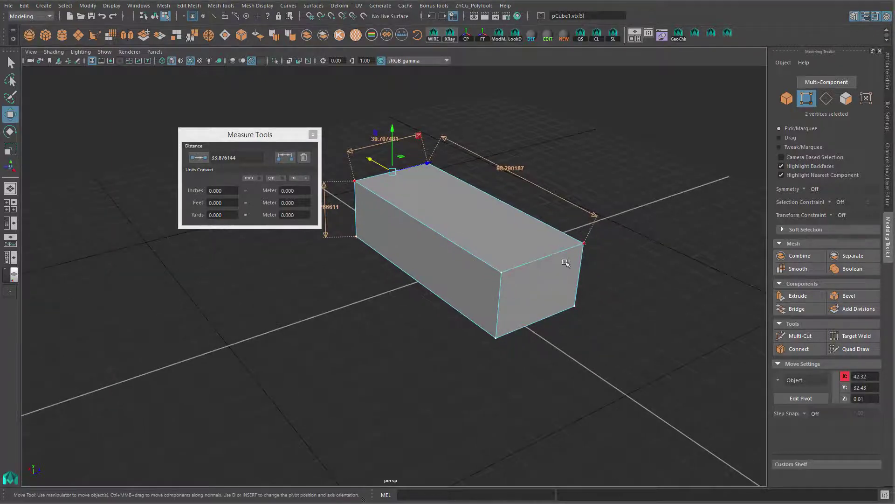
middle_click_drag(561, 290, 532, 310, "alt")
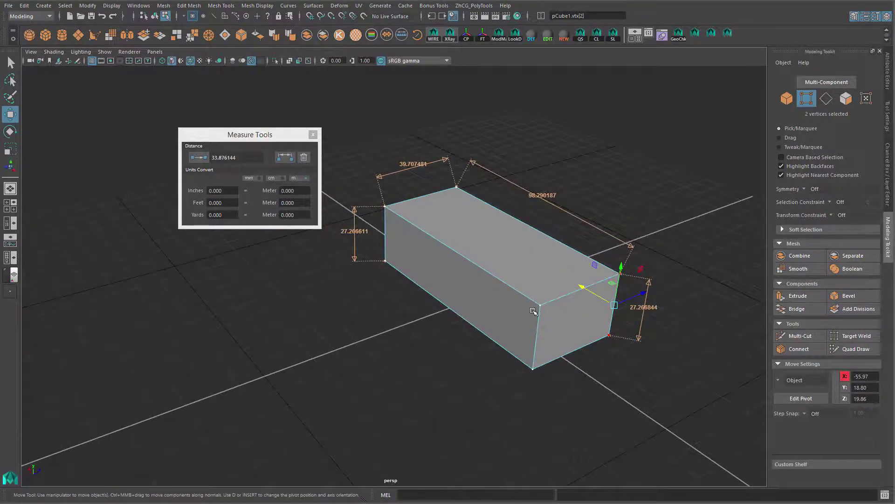
Step: Scale the box along Z in object mode until its short top edge is about 57.5
right_click_drag(492, 234, 589, 118)
middle_click_drag(498, 291, 520, 304, "alt")
left_click(521, 256)
scroll(487, 313, "down", 3)
key("r")
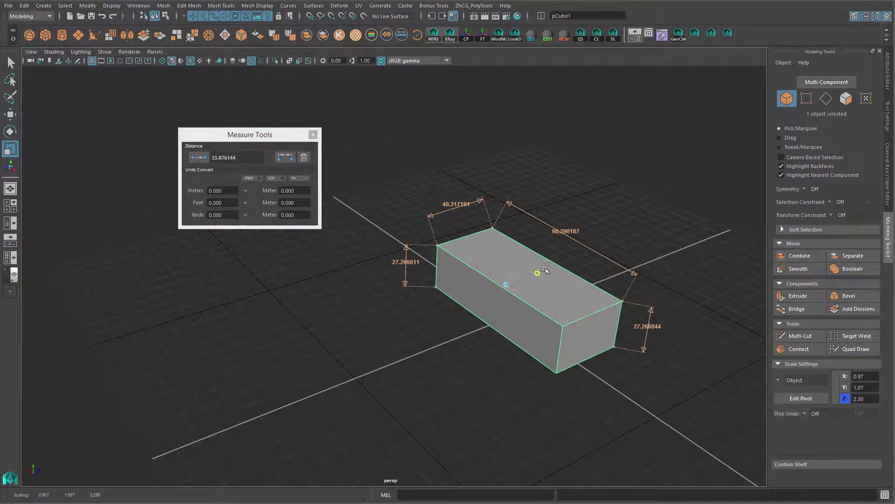
left_click_drag(544, 268, 555, 265)
Step: Create a distance dimension between the end vertices of the box's near short top edge
middle_click_drag(556, 285, 543, 269, "alt")
right_click_drag(543, 286, 530, 288)
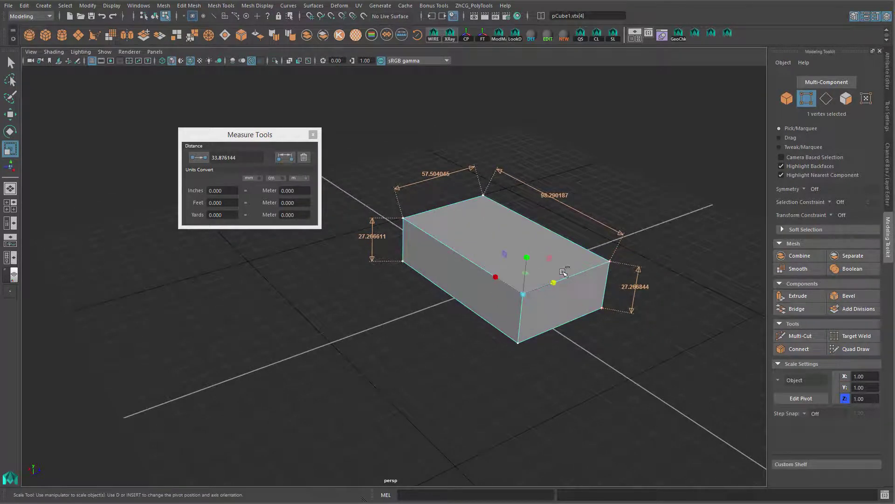
left_click(286, 157)
scroll(486, 270, "up", 1)
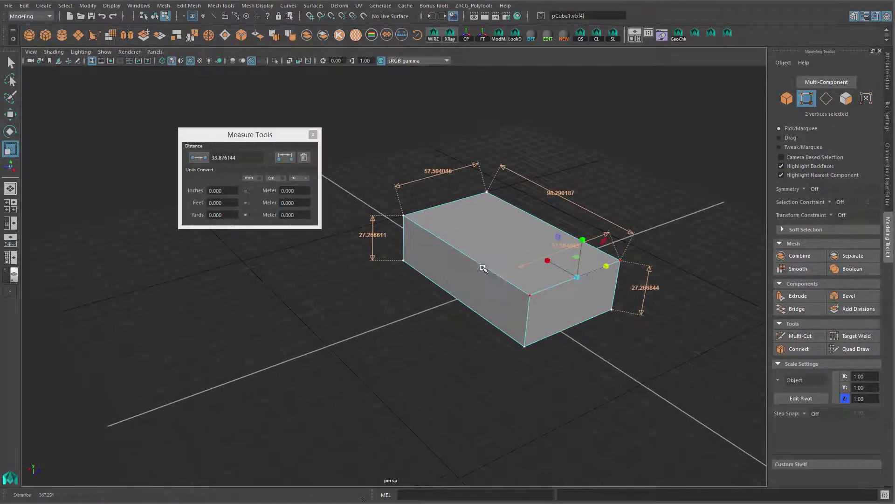
Step: Scale the whole box to about 77.14 long and 22.92 high, and adjust its width along Z
left_click(503, 251)
left_click_drag(606, 150, 475, 276, "alt")
left_click_drag(527, 250, 493, 219)
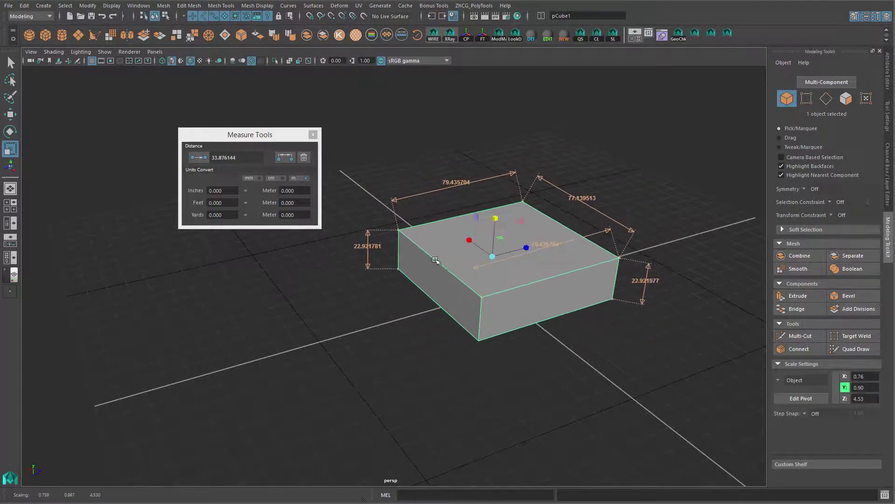
left_click_drag(525, 249, 509, 253)
Step: Move the long front top edge down until that side is about 11.76 high, and return to object mode
key("F10")
left_click(470, 253)
key("w")
middle_click_drag(507, 189, 508, 209)
right_click_drag(488, 225, 541, 197)
left_click(583, 174)
middle_click_drag(582, 198, 536, 207, "alt")
right_click_drag(628, 220, 627, 248, "shift")
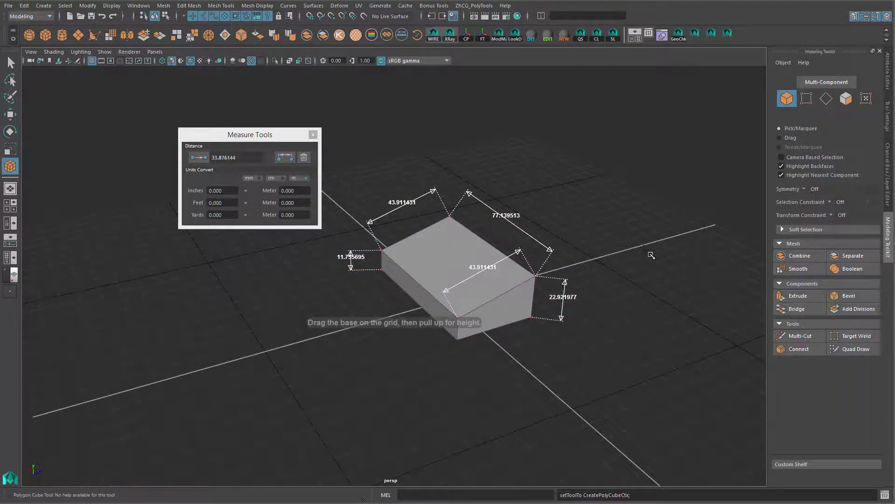
left_click_drag(649, 252, 653, 274, "shift")
left_click_drag(622, 208, 624, 267)
key("Delete")
Step: Duplicate the sloped box and move the copy along X to about -116.65
left_click(443, 260)
middle_click_drag(449, 268, 521, 256, "alt")
left_click_drag(494, 236, 632, 406)
scroll(575, 363, "down", 3)
middle_click_drag(576, 364, 490, 320, "alt")
left_click_drag(490, 320, 537, 317, "alt")
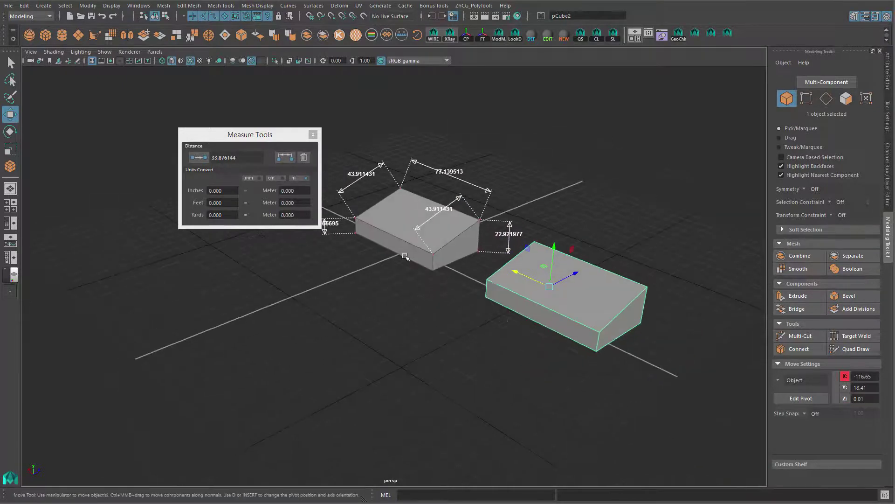
Step: Create a distance dimension between the facing front top vertices of the two boxes
left_click(405, 256)
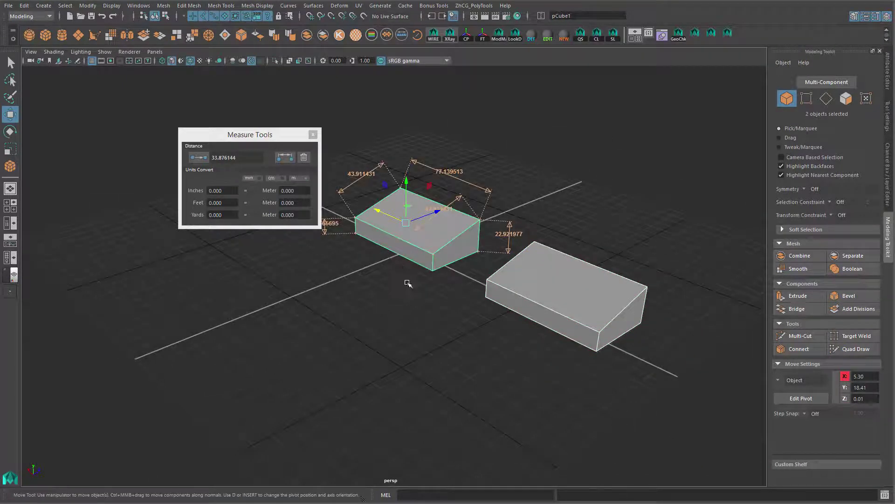
key("F9")
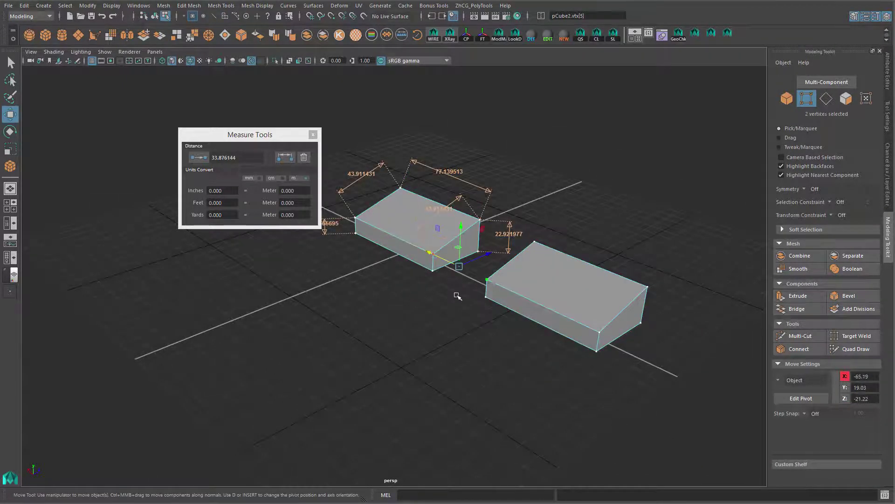
left_click_drag(457, 296, 509, 303, "alt")
mouse_move(330, 300)
left_mouse_down("alt")
mouse_move(480, 312)
mouse_move(459, 310)
mouse_move(406, 337)
mouse_move(434, 342)
mouse_move(397, 335)
mouse_move(422, 344)
left_mouse_up("alt")
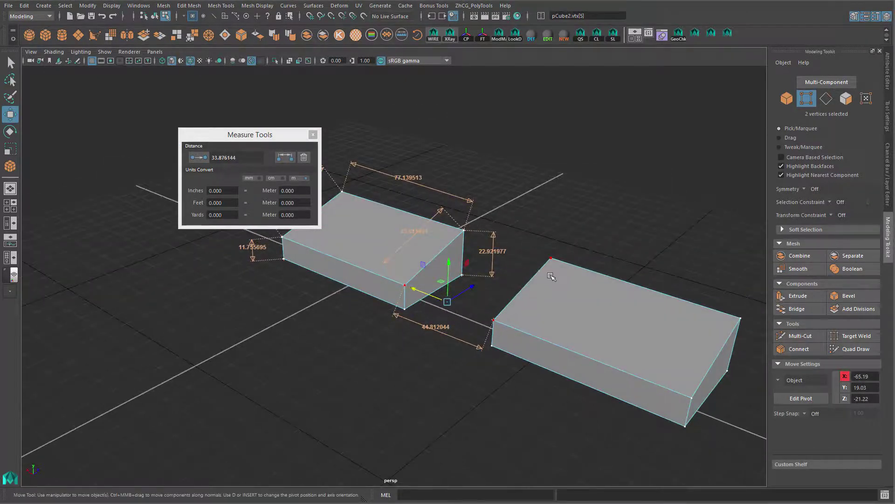
Step: Return to object mode and move the copied box farther along X until the gap to the original box is about 77.80
right_click_drag(551, 276, 606, 238)
left_click(644, 201)
middle_click_drag(619, 249, 624, 229, "alt")
left_click_drag(624, 228, 614, 434)
middle_click_drag(602, 398, 650, 398)
left_click_drag(650, 398, 537, 312, "alt")
Step: Create a distance dimension between the facing back top vertices of the two boxes
left_click(464, 259)
left_click(618, 324, "shift")
key("F9")
left_click(624, 295)
left_click(464, 243, "shift")
left_click(285, 158)
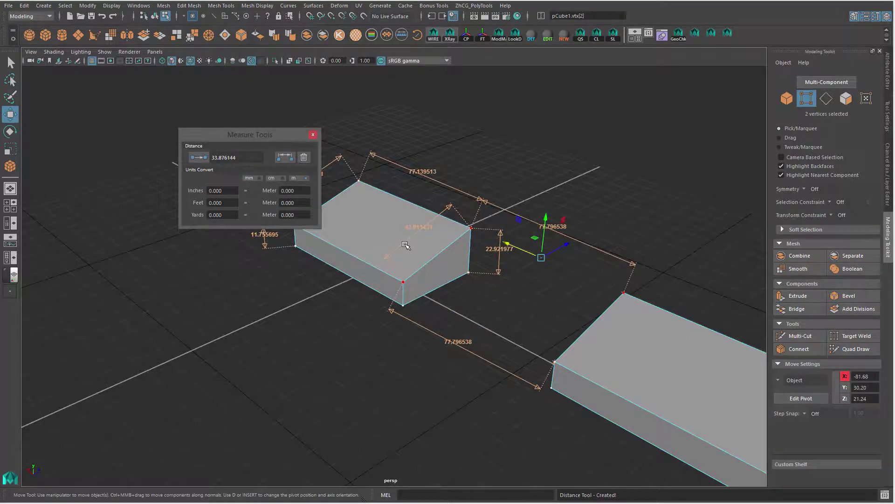
Step: Return to object mode and move the copied box back along X to about -101.12
left_click(488, 173)
key("F8")
left_click_drag(600, 257, 609, 236, "alt")
left_click_drag(645, 209, 624, 421)
middle_click_drag(612, 382, 762, 397)
left_click_drag(761, 396, 459, 351)
Step: Shorten the copied box by moving its four vertices facing the original along X to about -108.93, and return to object mode
key("F9")
left_click_drag(510, 362, 488, 359, "alt")
middle_click_drag(487, 359, 560, 345)
left_click_drag(560, 344, 420, 332, "alt")
left_click_drag(245, 138, 165, 112)
middle_click_drag(330, 270, 351, 320, "alt")
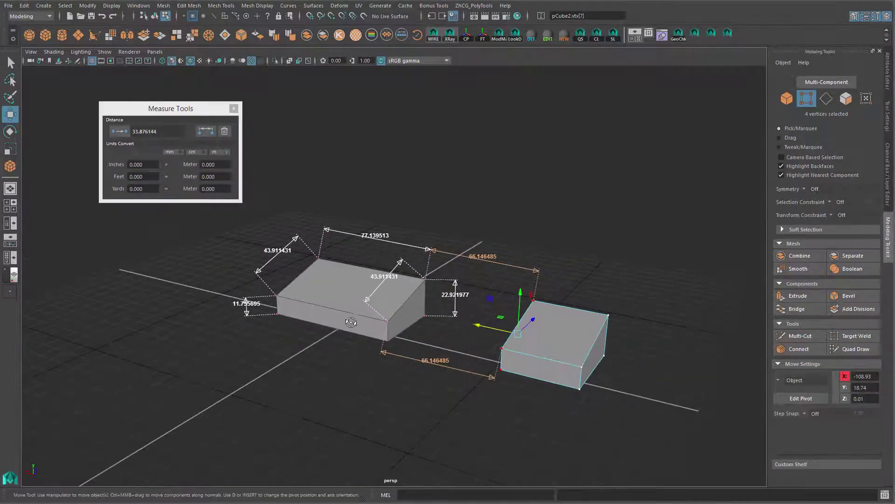
left_click_drag(351, 320, 340, 324, "alt")
right_click_drag(339, 284, 477, 145)
scroll(477, 156, "up", 4)
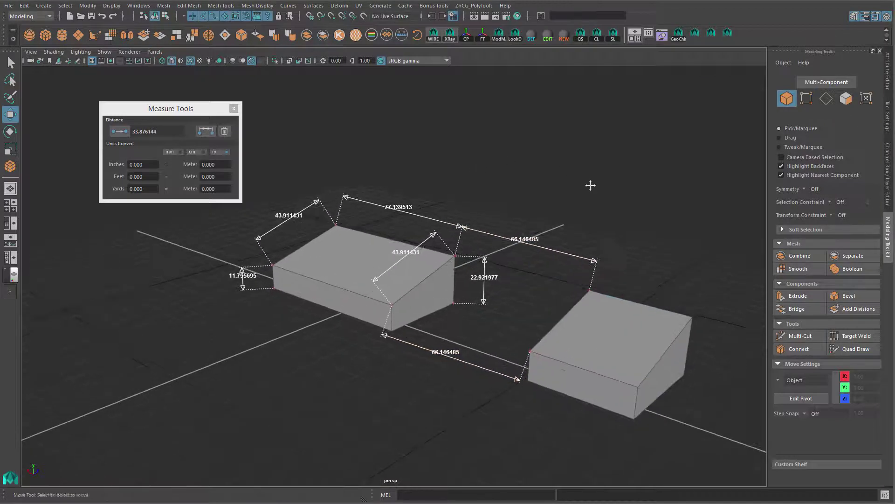
Step: Lower the copied box about 14.15 along Y, and undo the move
left_click(660, 374)
middle_click_drag(672, 398, 642, 443)
key("ctrl+z")
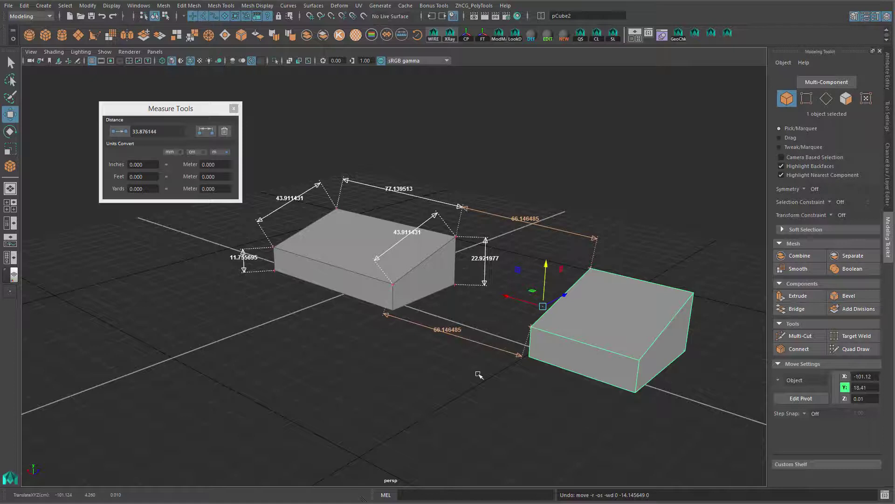
left_click_drag(308, 407, 405, 350, "alt")
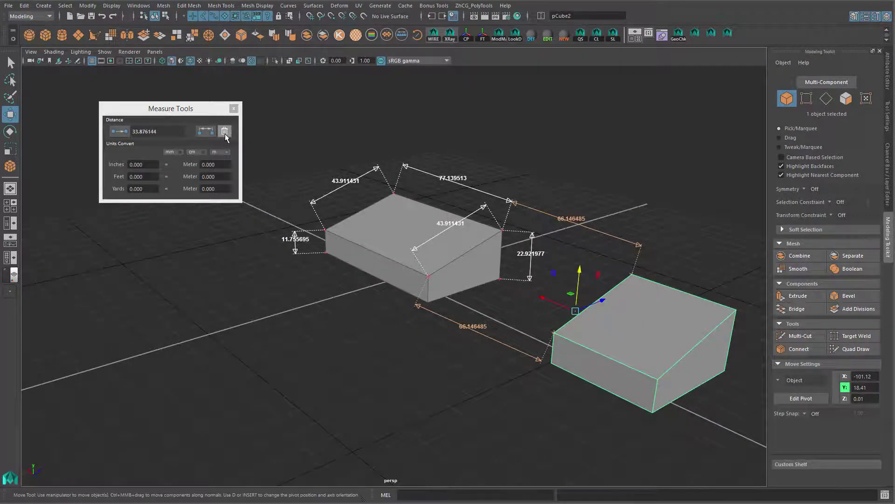
Step: Deselect the copied box and delete all distance dimensions in the scene
left_click(543, 231)
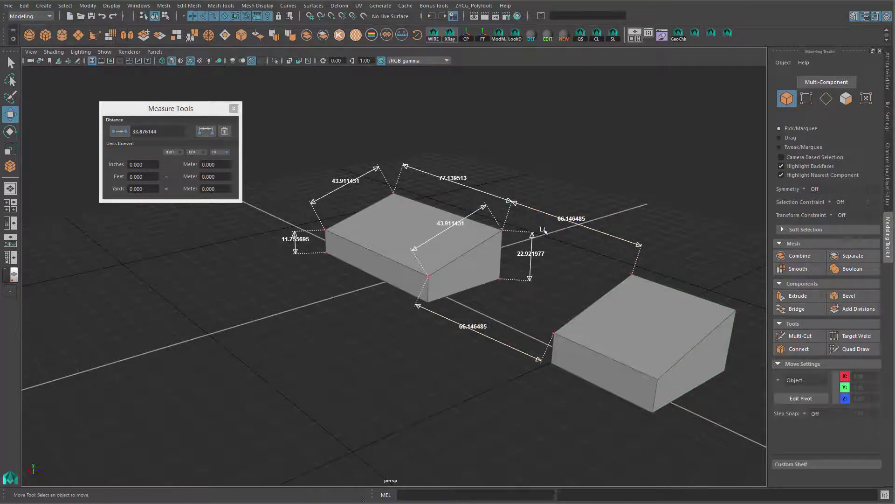
mouse_move(326, 315)
left_mouse_down("alt")
mouse_move(300, 330)
mouse_move(344, 306)
mouse_move(321, 311)
left_mouse_up("alt")
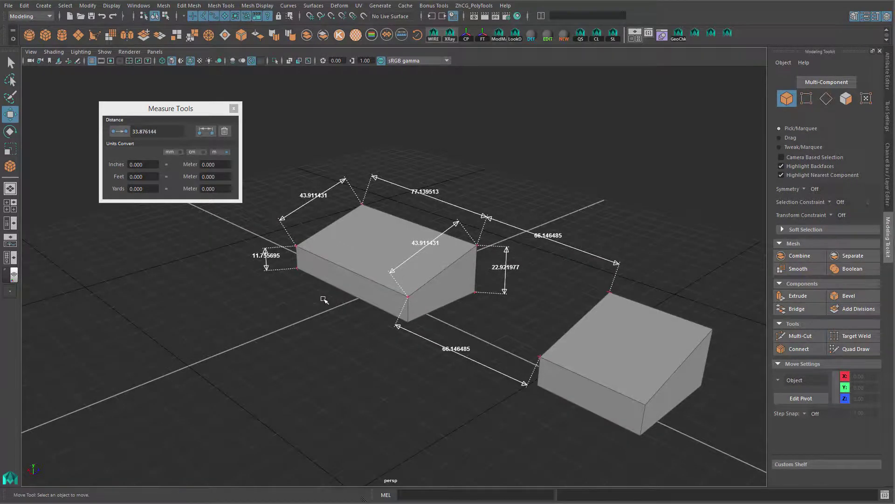
middle_click_drag(324, 299, 333, 330, "alt")
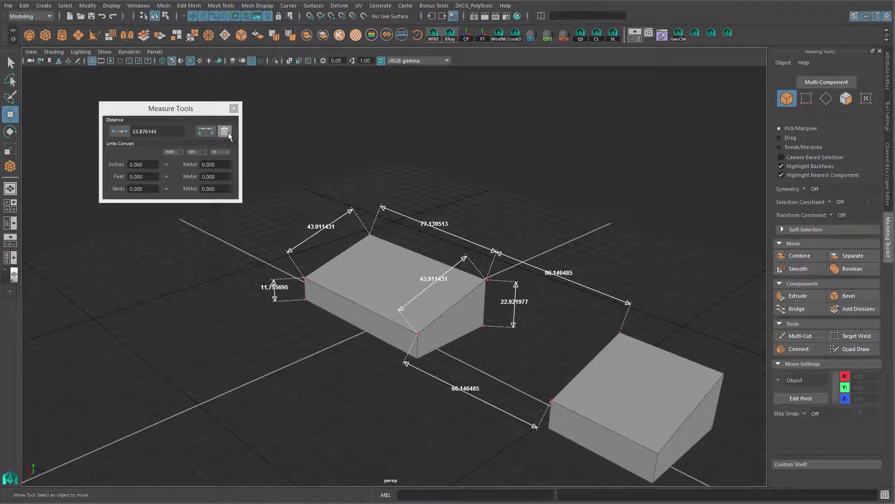
middle_click_drag(295, 170, 316, 159, "alt")
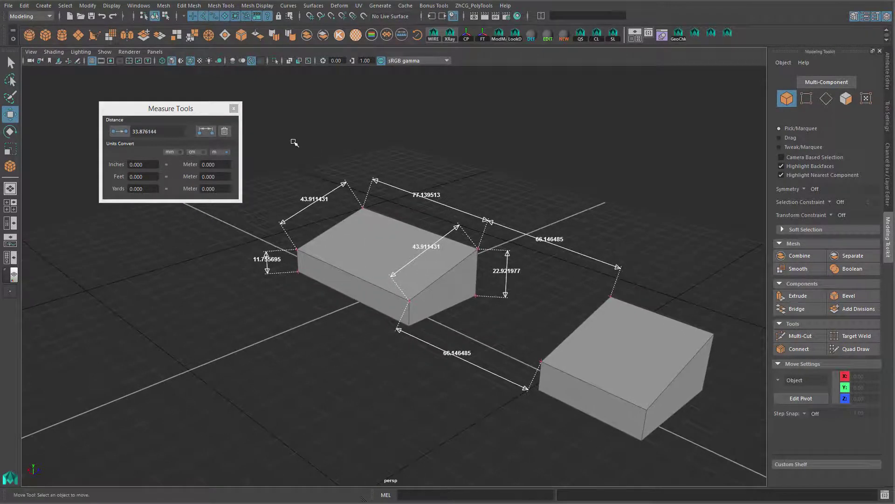
left_click(225, 131)
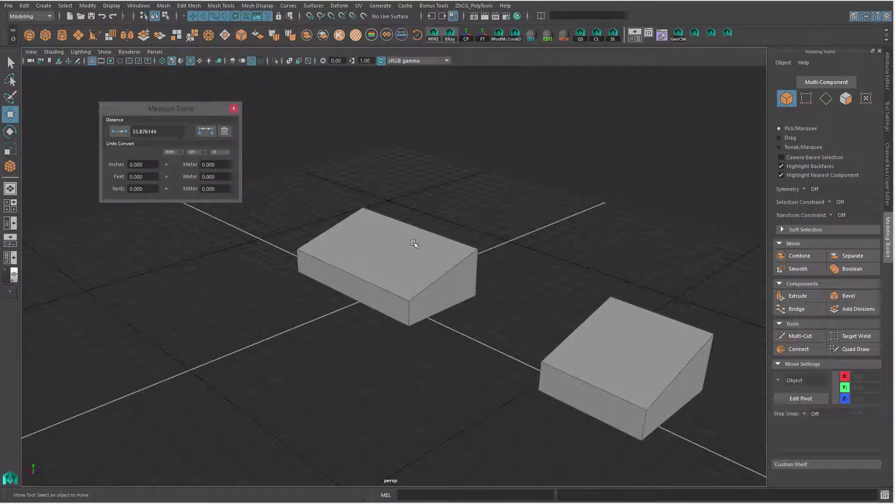
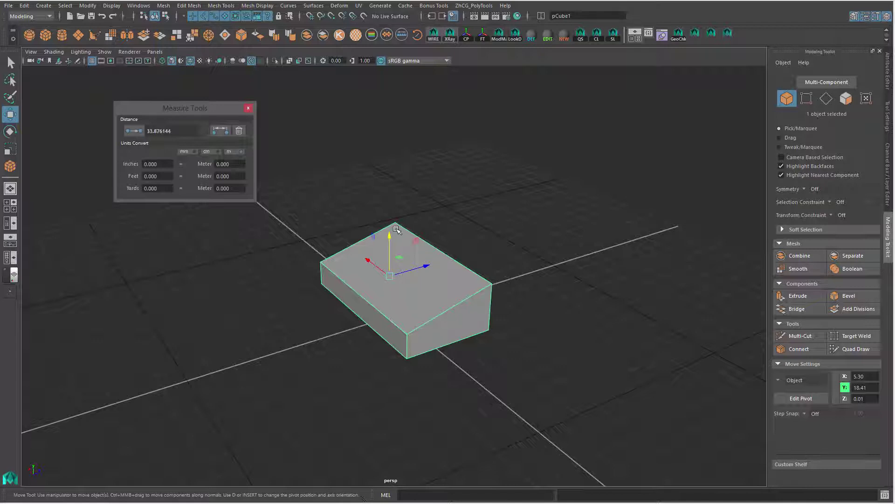
Step: Reopen the Measure Tools window and reposition it clear of the box
right_click(402, 34)
left_click(436, 78)
left_click_drag(181, 108, 205, 111)
left_click_drag(399, 247, 426, 214, "alt")
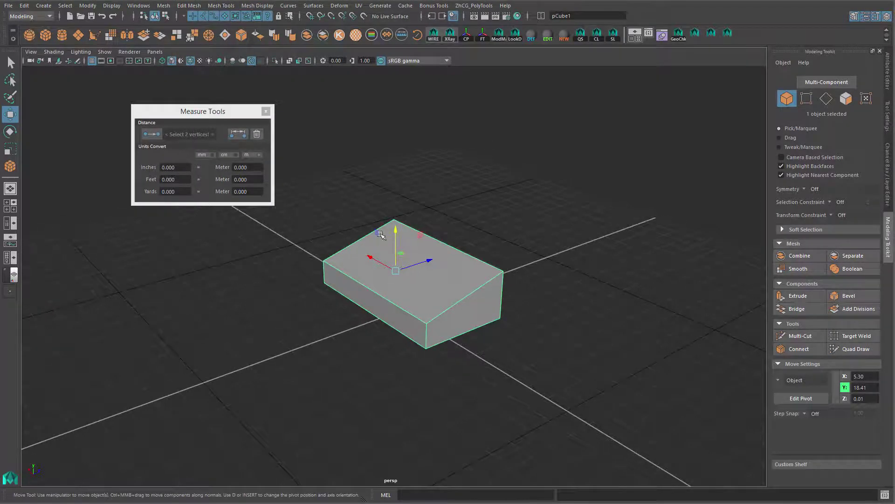
Step: Measure the distance between the end vertices of the box's long back top edge
key("F9")
left_click(398, 228)
left_click(473, 262, "shift")
left_click(152, 134)
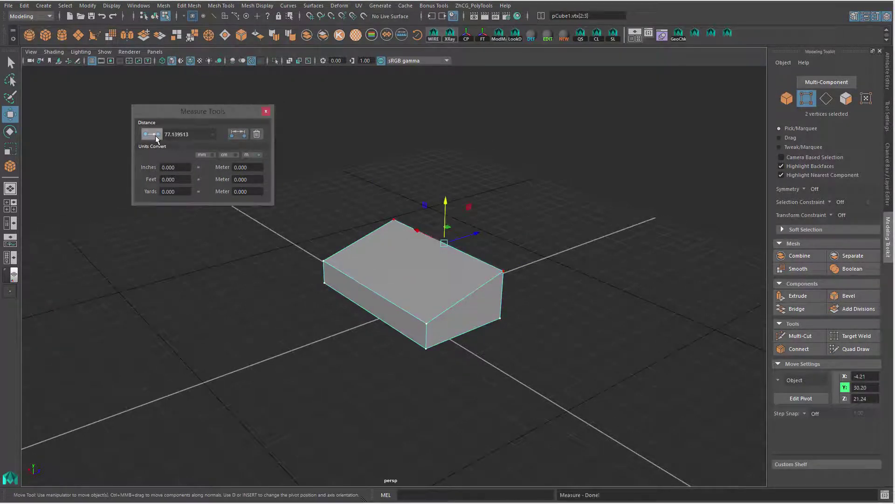
left_click_drag(358, 262, 385, 251, "alt")
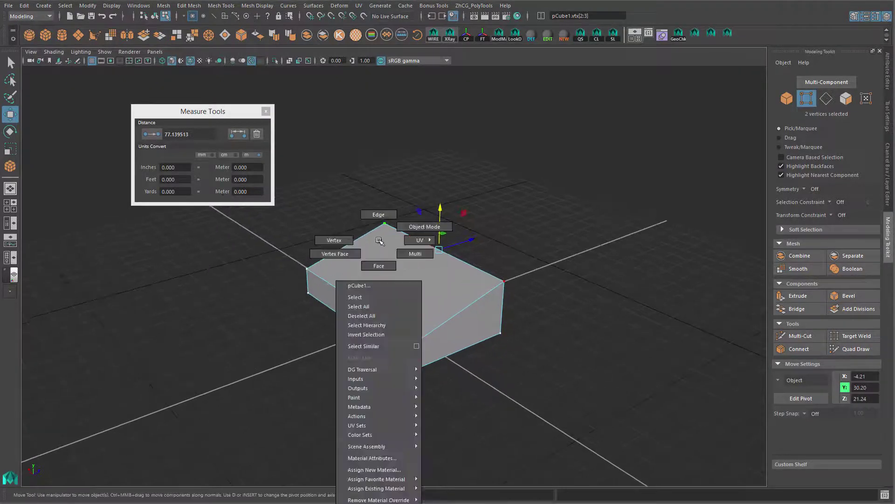
Step: Create a distance dimension along the box's long back top edge, and return to object mode
left_click(390, 227)
left_click(488, 282, "shift")
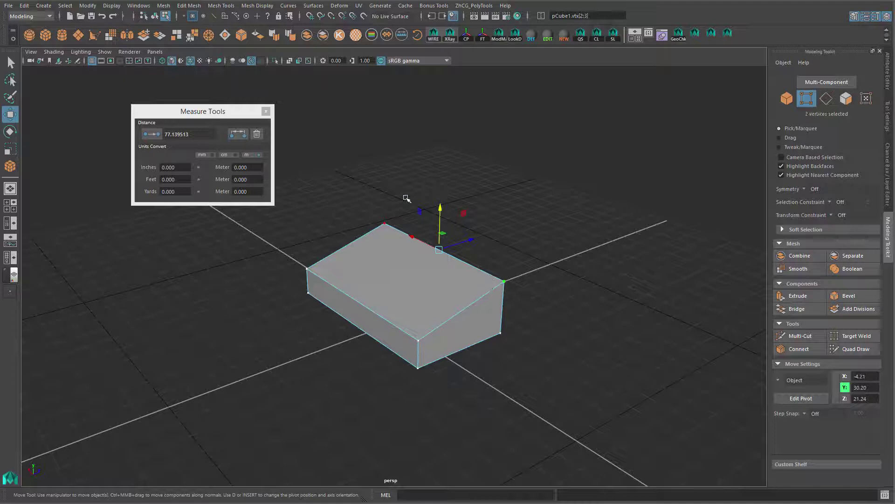
left_click(237, 134)
left_click_drag(406, 256, 395, 256, "alt")
right_click_drag(382, 246, 428, 233)
left_click(484, 149)
middle_click_drag(469, 192, 488, 137, "alt")
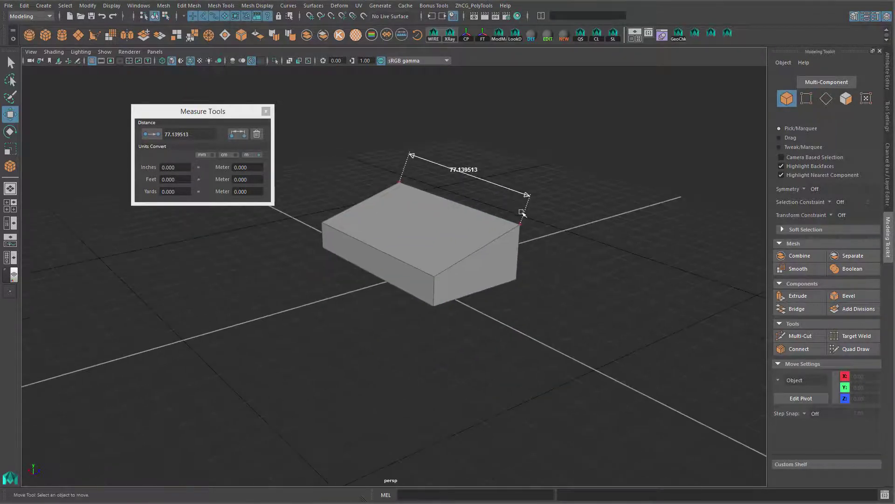
middle_click_drag(494, 227, 479, 260, "alt")
right_click_drag(479, 260, 567, 262, "alt")
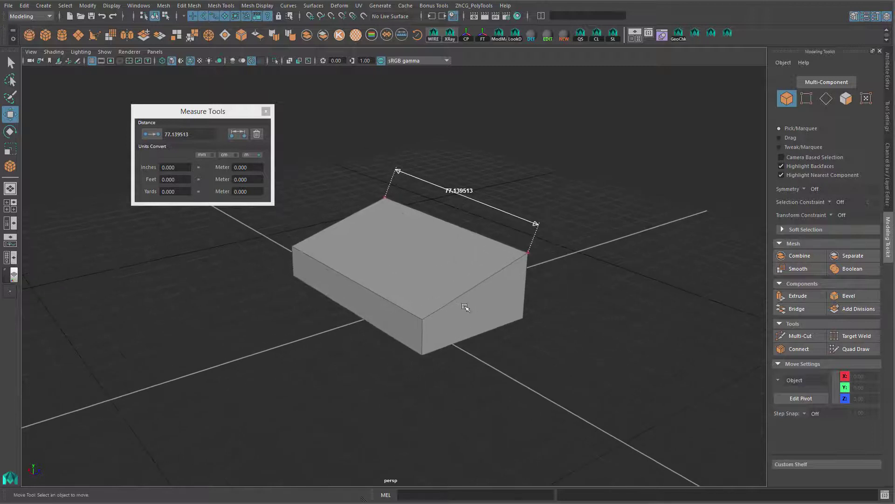
left_click_drag(488, 302, 487, 296, "alt")
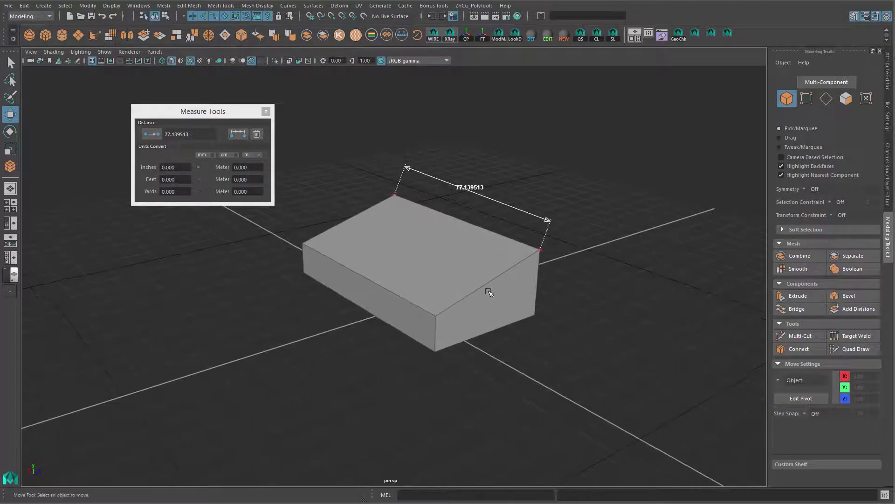
Step: Shorten the box by moving the four vertices of its near short end along X to about -25.37, and return to object mode
left_click(438, 256)
left_click_drag(438, 256, 471, 265, "alt")
key("F9")
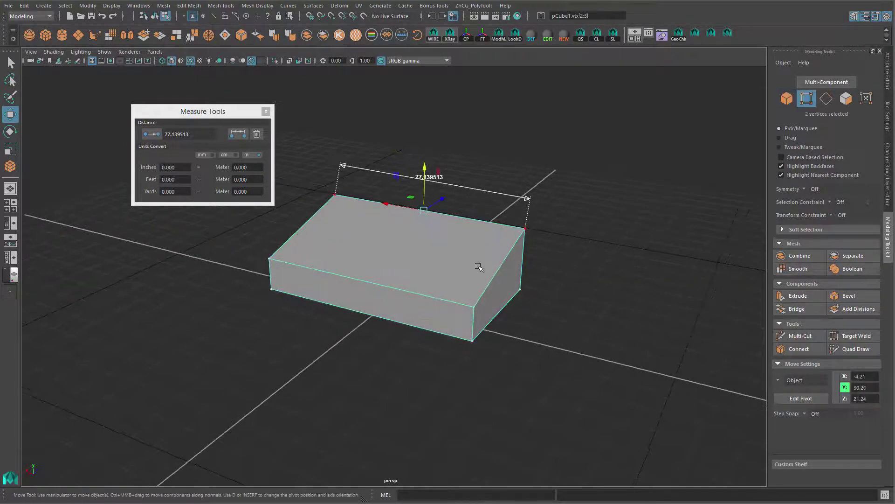
left_click_drag(460, 201, 580, 314, "shift")
middle_click_drag(580, 314, 521, 201)
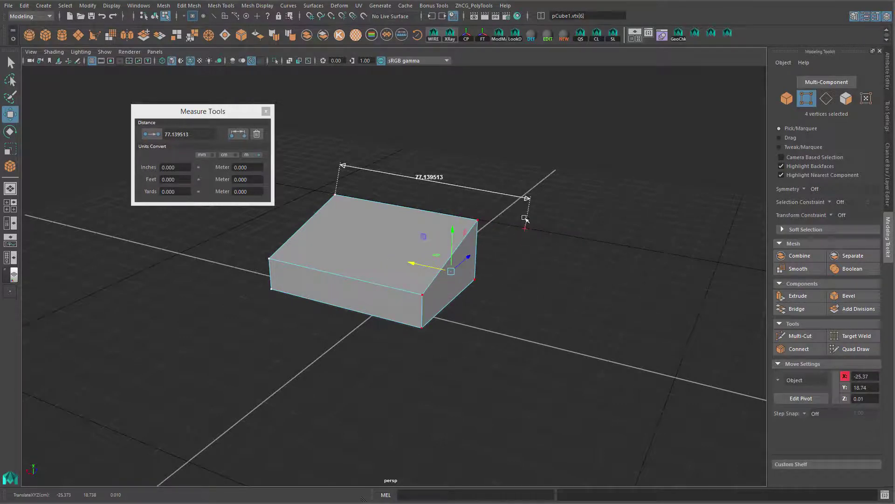
left_click_drag(535, 306, 518, 280, "alt")
right_click(429, 237)
left_click(475, 223)
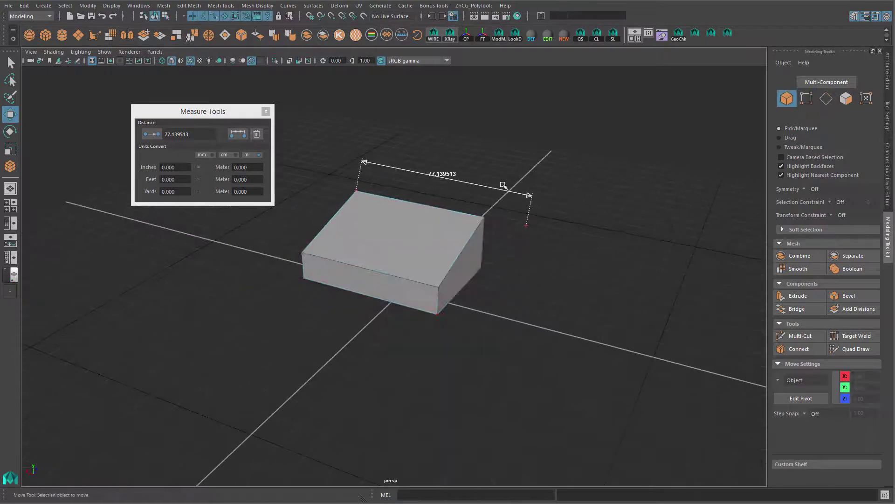
Step: Scale the box longer along X and move it along X to about -0.01
key("r")
left_click_drag(363, 240, 326, 235)
key("w")
middle_click_drag(505, 271, 551, 279)
left_click_drag(519, 254, 525, 236, "alt")
middle_click_drag(563, 246, 544, 242)
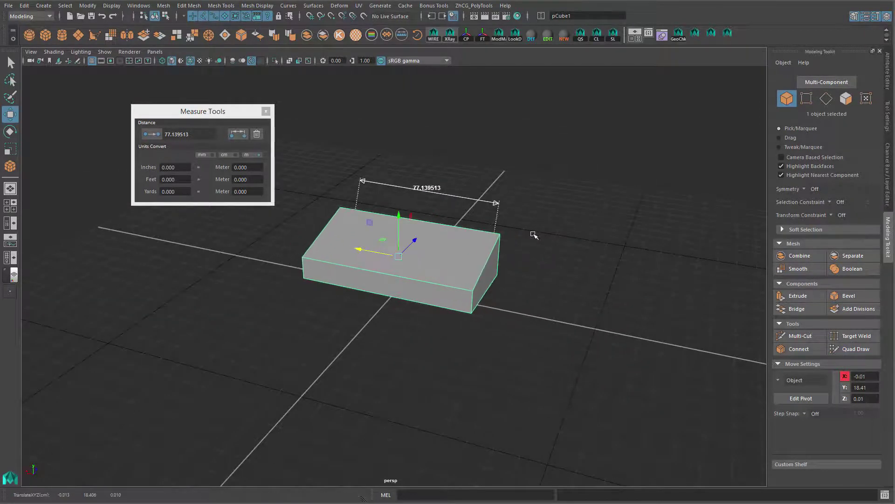
Step: Move the box away from its distance dimension to about X -5.64, Z -15.54
right_click_drag(350, 166, 518, 213, "alt")
left_click_drag(519, 213, 502, 179, "alt")
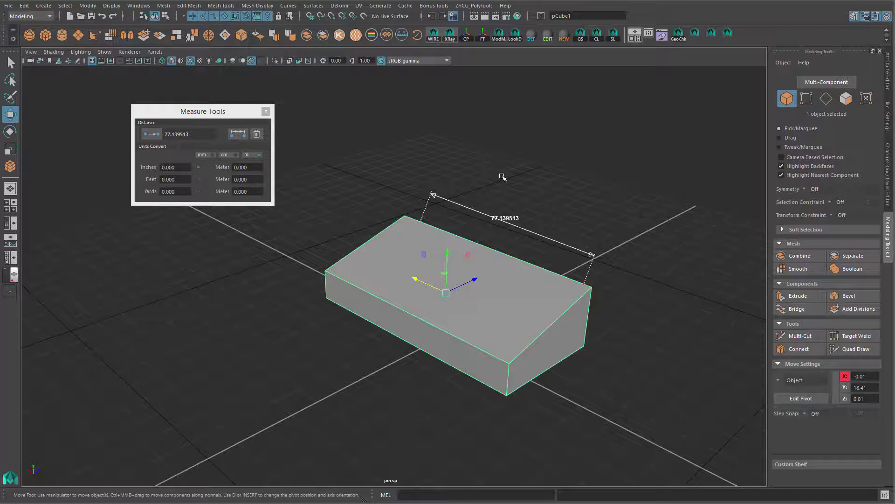
left_click_drag(464, 235, 557, 166, "alt")
middle_click_drag(557, 167, 553, 166)
mouse_move(483, 176)
middle_mouse_down("alt")
mouse_move(486, 162)
mouse_move(476, 170)
middle_mouse_up("alt")
left_click_drag(476, 169, 378, 147, "alt")
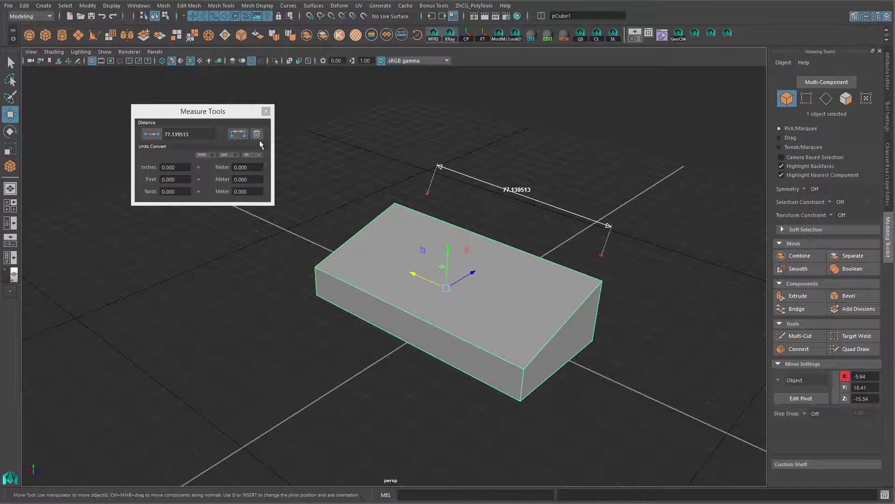
Step: Clear the distance dimension, relaunch Measure Tools, and reposition its window beside the box
left_click(419, 152)
left_click(402, 37)
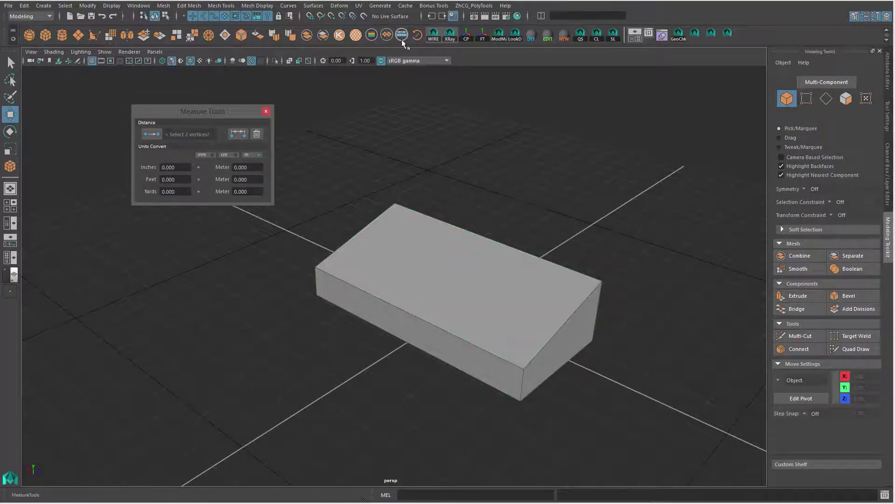
right_click_drag(471, 208, 418, 189, "alt")
middle_click_drag(418, 189, 443, 155, "alt")
left_click_drag(234, 116, 276, 127)
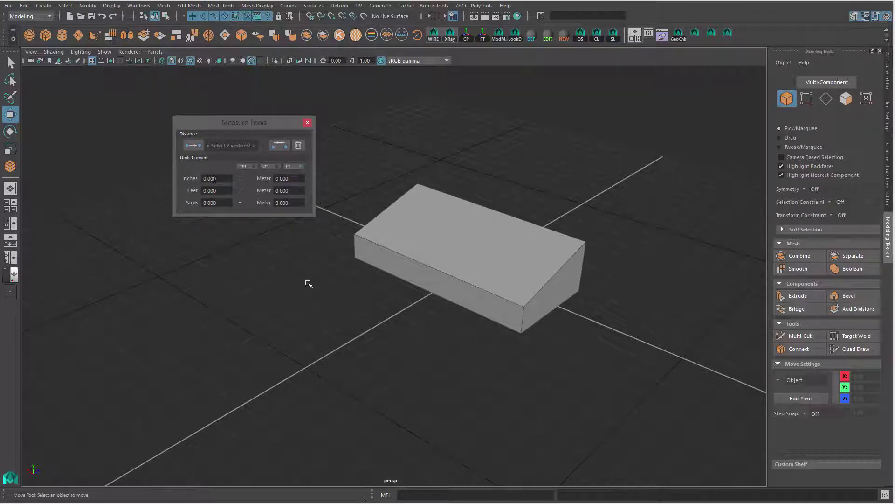
right_click_drag(312, 283, 356, 310, "alt")
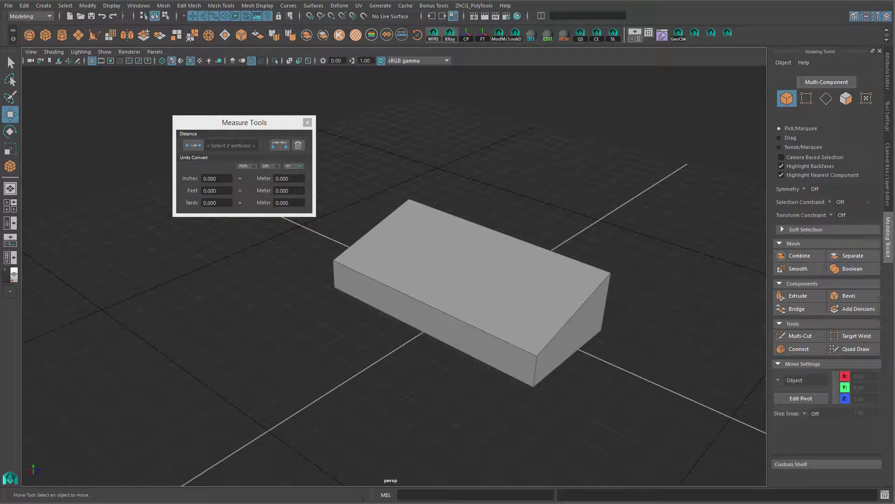
Step: Convert 2 inches to meters, and 12 meters to inches, in the unit converter
left_click(215, 180)
type("2")
key("Return")
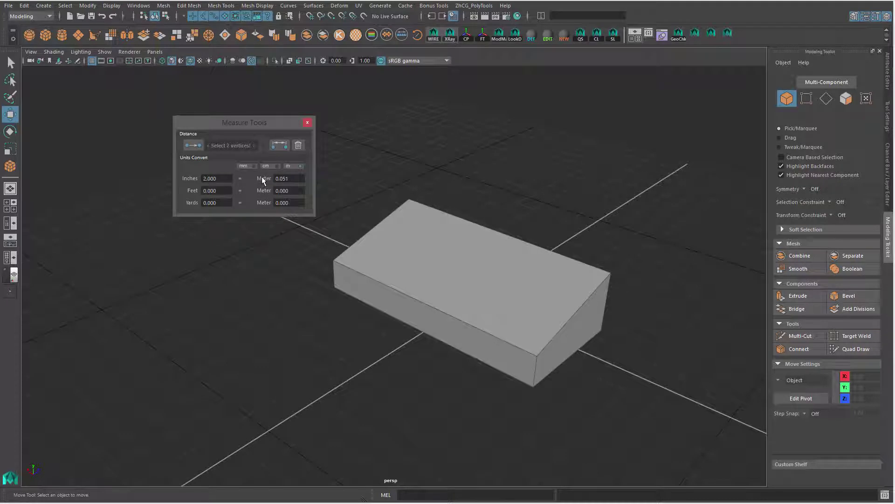
double_click(282, 178)
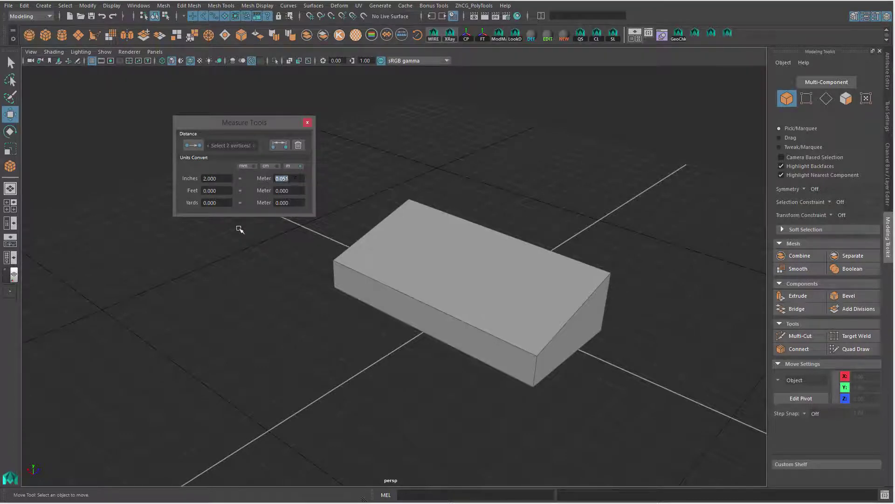
type("12")
key("Return")
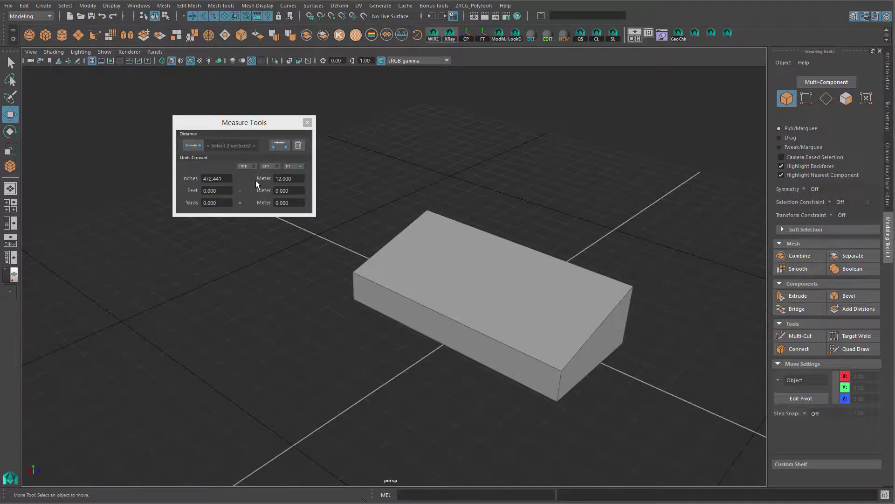
Step: Switch the converter's metric unit to millimeters and convert 12 inches, 2 feet and 1 yard
left_click(242, 165)
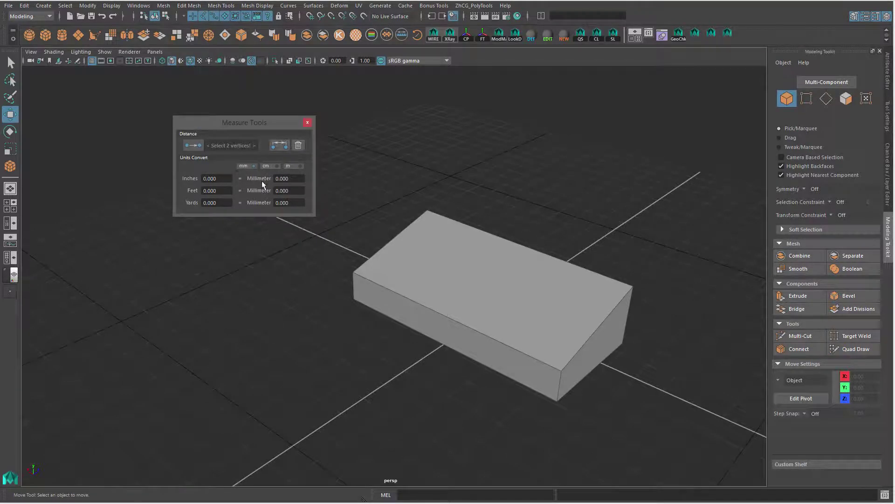
double_click(212, 179)
type("12")
double_click(212, 191)
type("2")
key("Tab")
type("1")
key("Return")
Step: Convert 20 millimeters to inches and 20 millimeters to feet
left_click_drag(290, 179, 234, 202)
type("20")
key("Tab")
type("2")
middle_click_drag(419, 166, 428, 162, "alt")
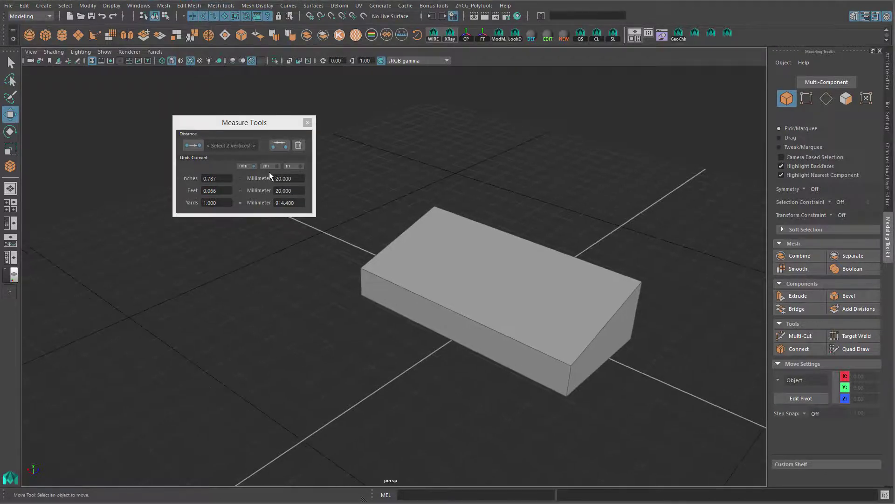
Step: Switch the converter's metric unit to centimeters and back to meters, and reposition the Measure Tools window
left_click(270, 166)
left_click(300, 165)
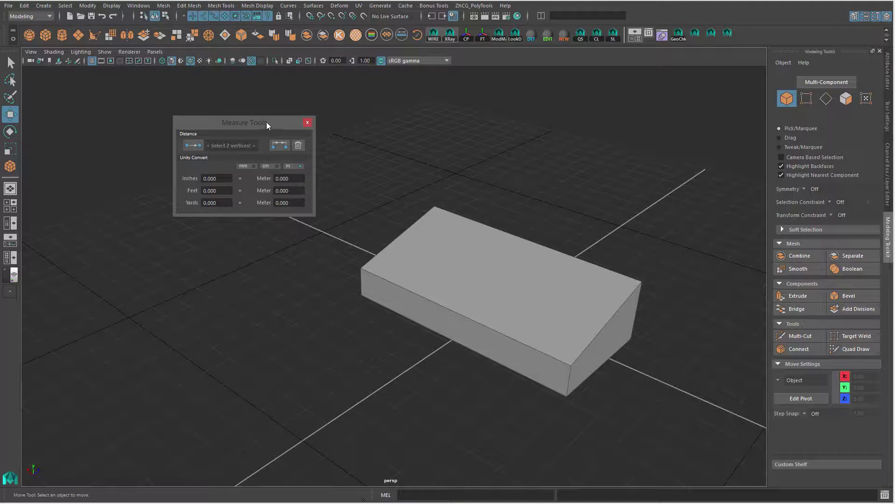
left_click_drag(265, 122, 303, 124)
right_click_drag(460, 250, 372, 236, "alt")
left_click_drag(372, 235, 400, 225, "alt")
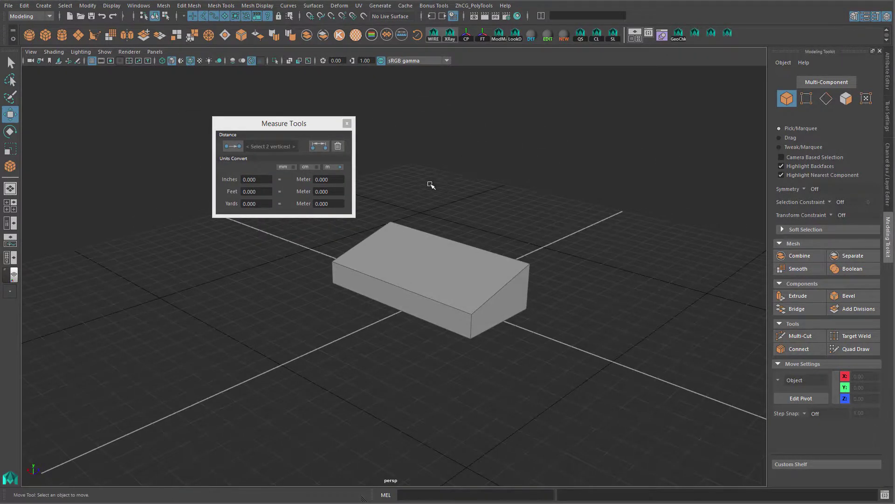
middle_click_drag(430, 184, 466, 200, "alt")
left_click_drag(467, 202, 449, 196, "alt")
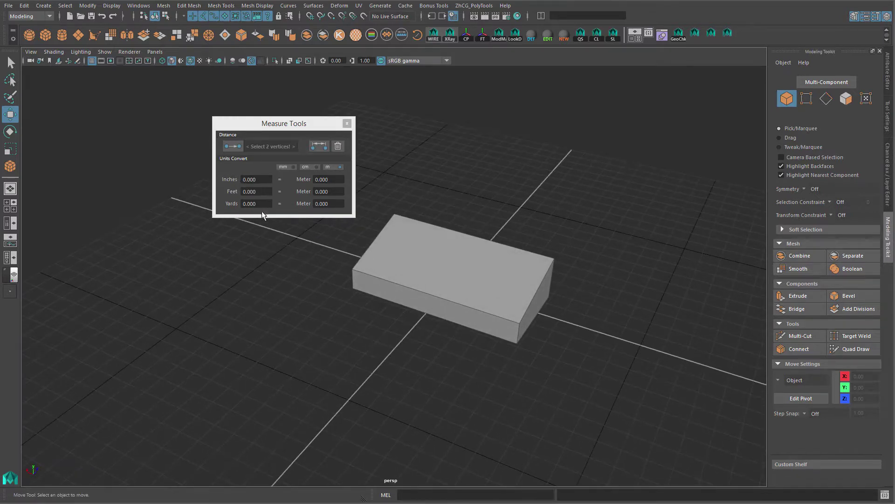
middle_click_drag(314, 262, 294, 310, "alt")
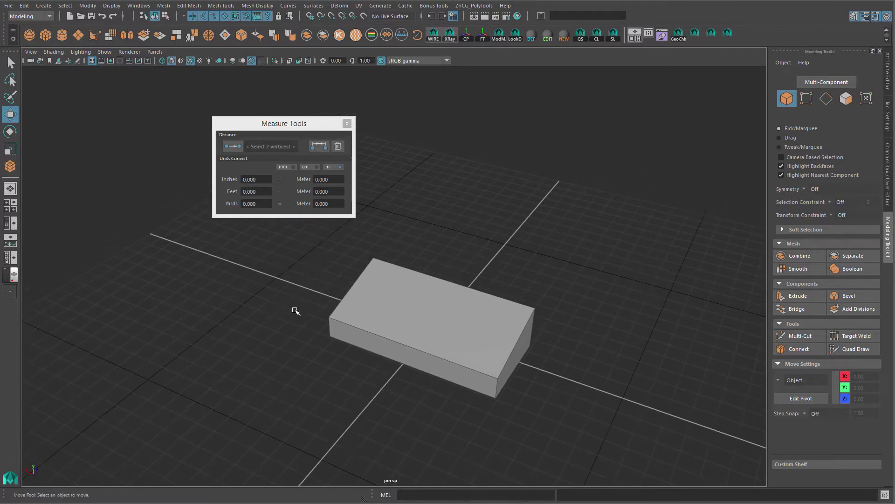
left_click_drag(322, 308, 407, 288, "alt")
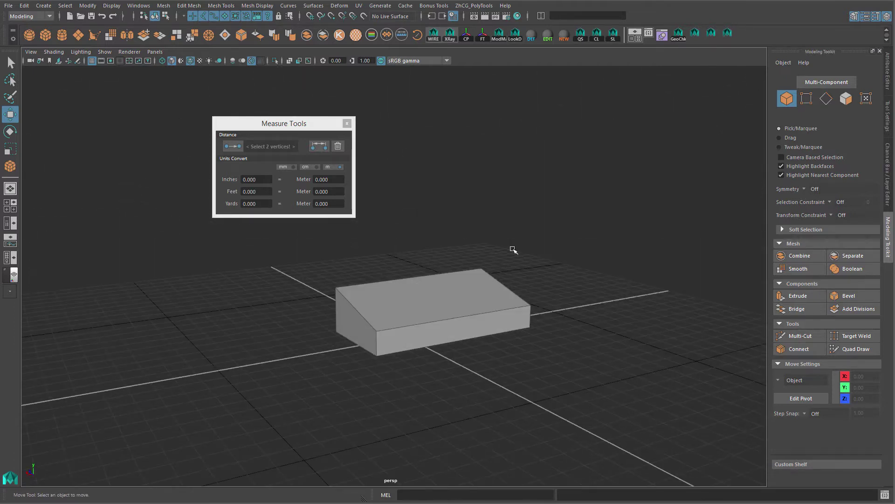